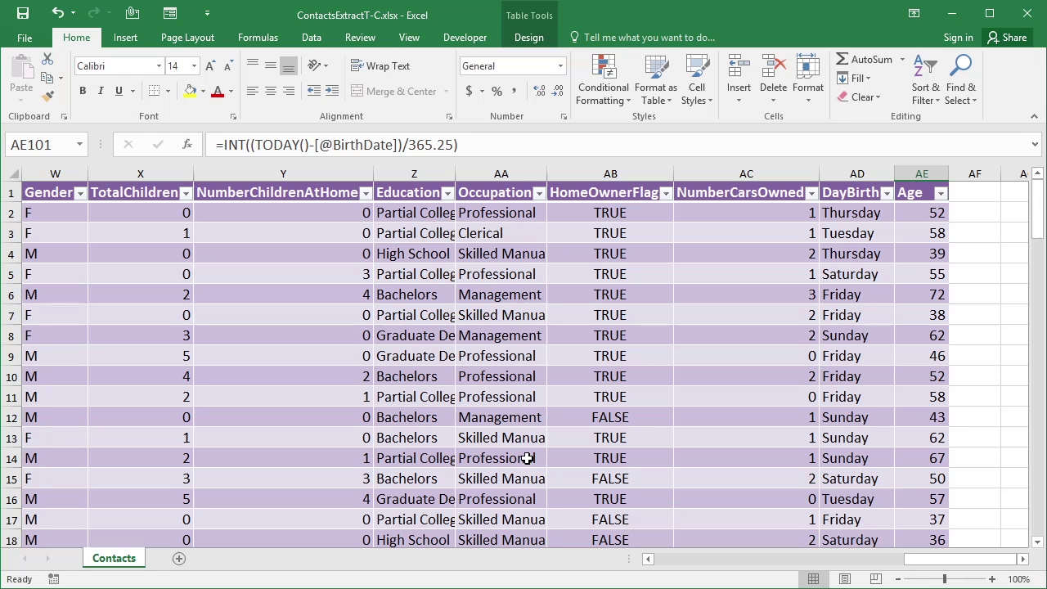
# Step: Insert slicers for the City and Gender fields of the contacts table
pyautogui.click(476, 356)
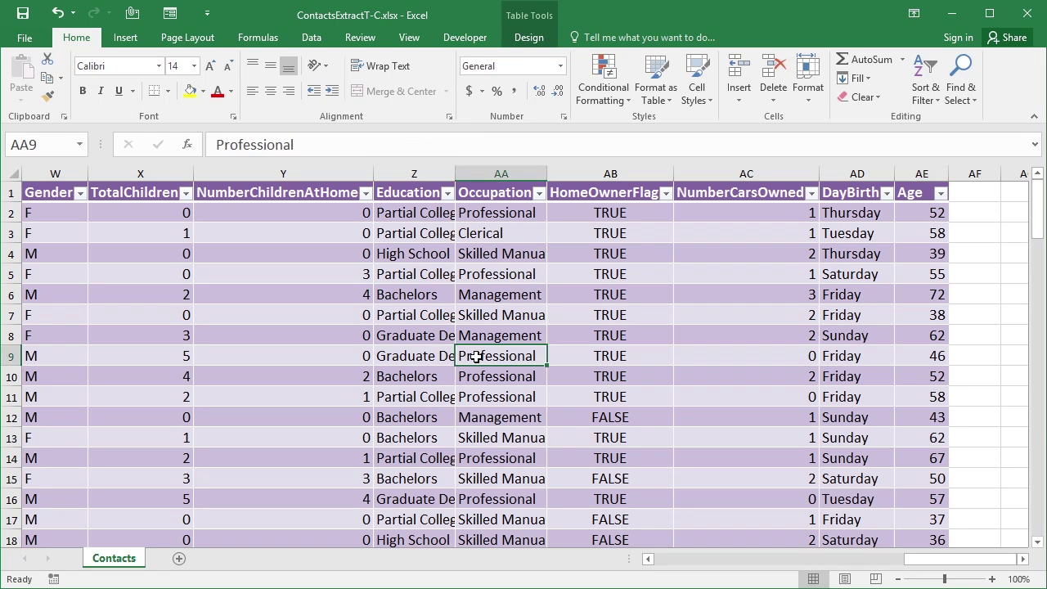
pyautogui.moveTo(921, 560); pyautogui.dragTo(655, 570)
pyautogui.click(412, 334)
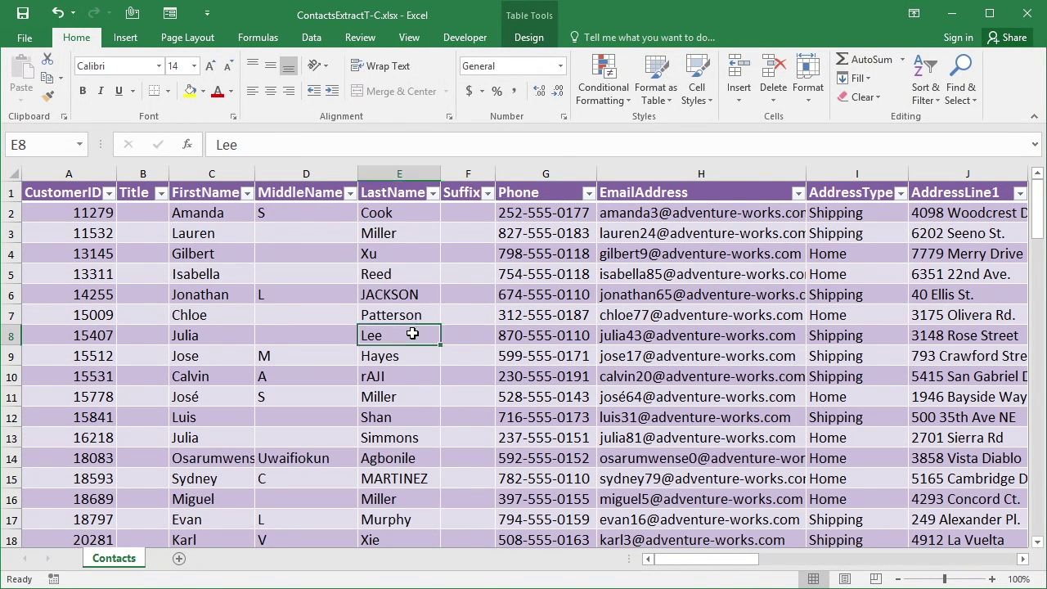
pyautogui.click(530, 38)
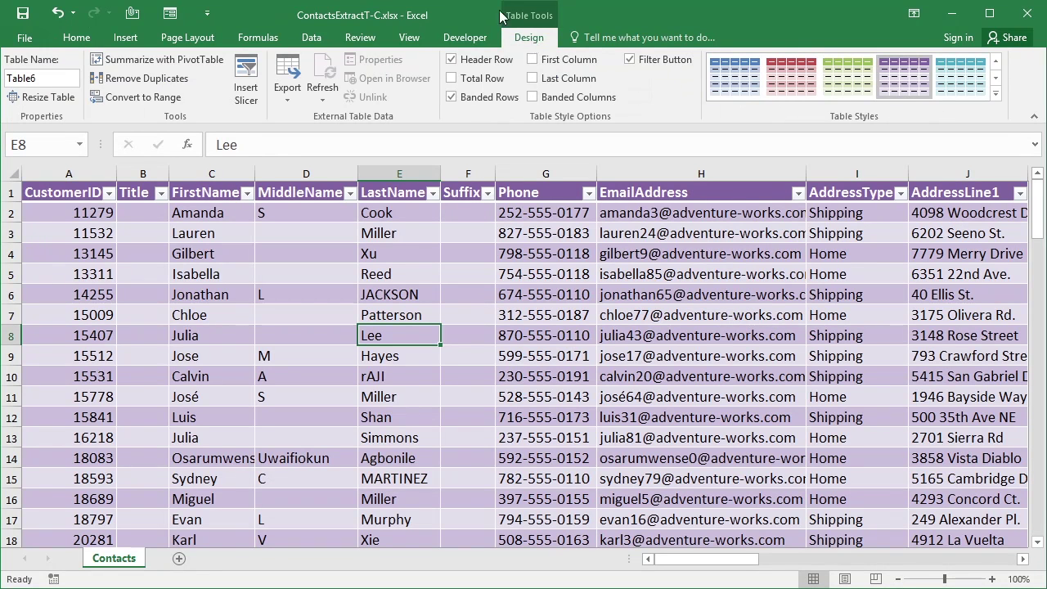
pyautogui.click(247, 90)
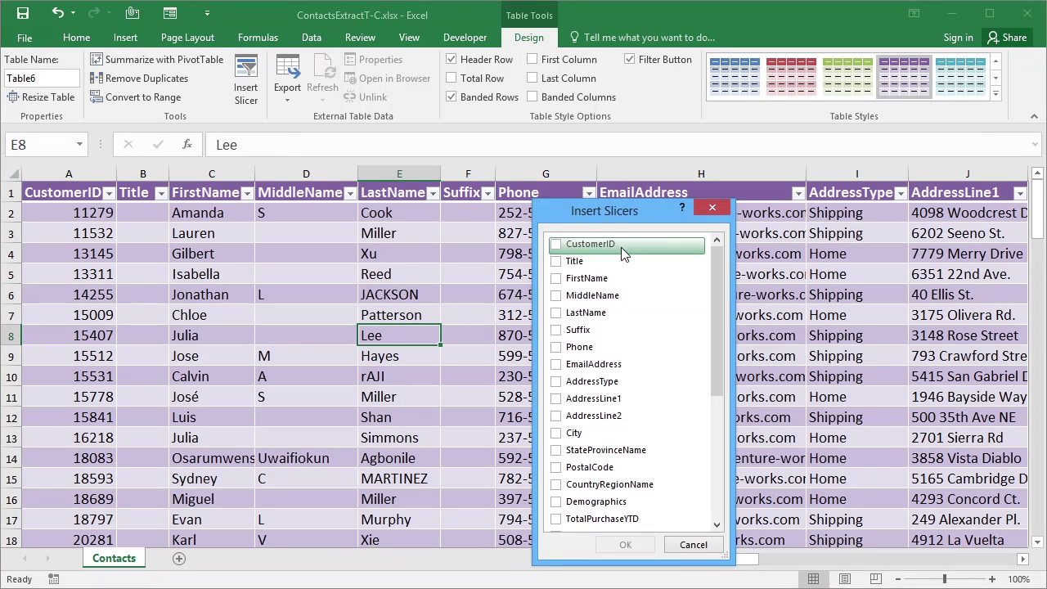
pyautogui.moveTo(713, 293); pyautogui.dragTo(718, 402)
pyautogui.click(557, 373)
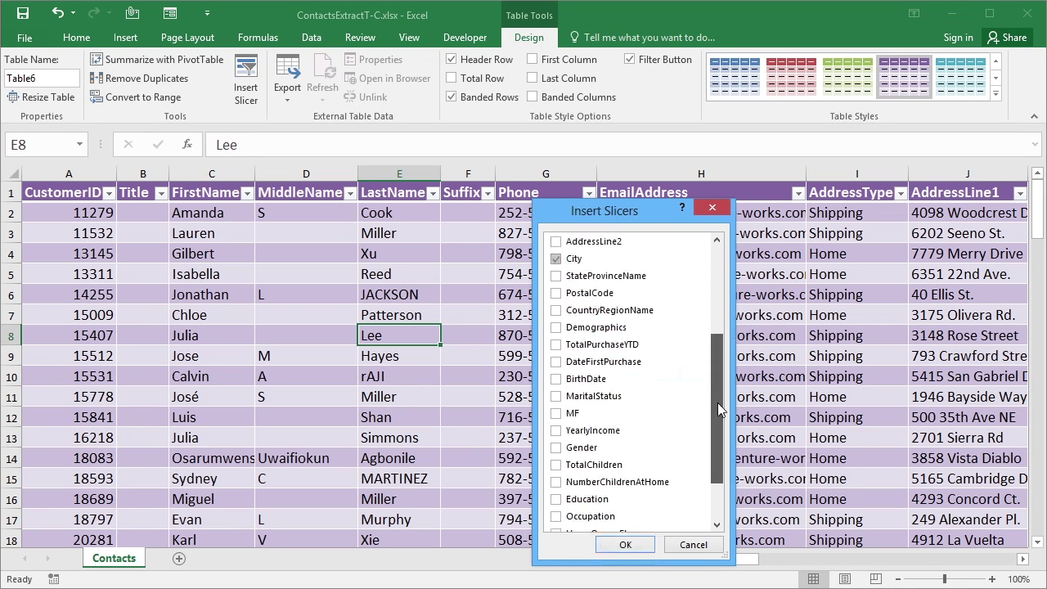
pyautogui.click(556, 441)
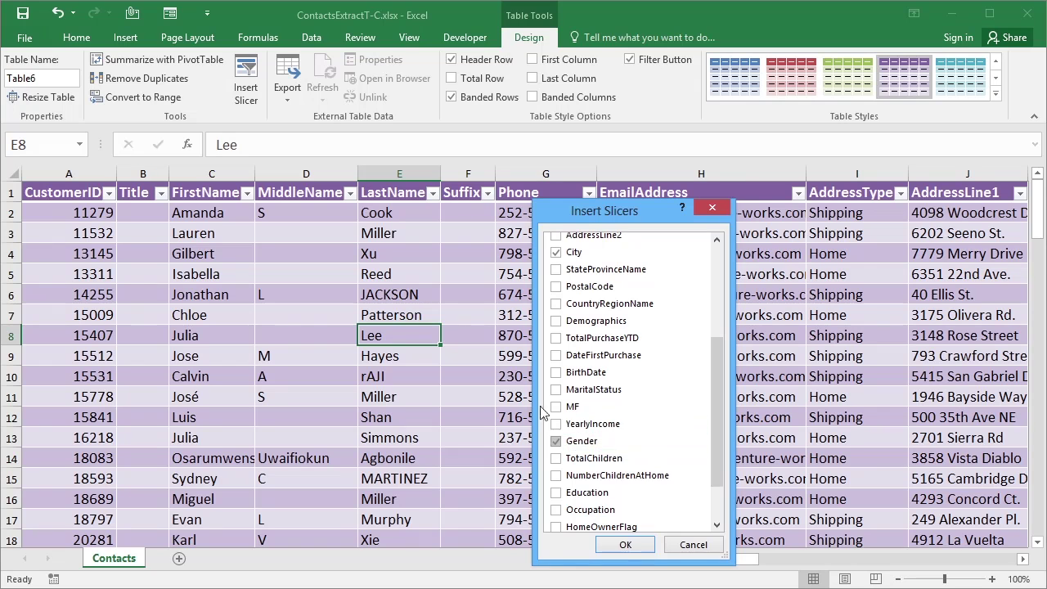
pyautogui.click(625, 546)
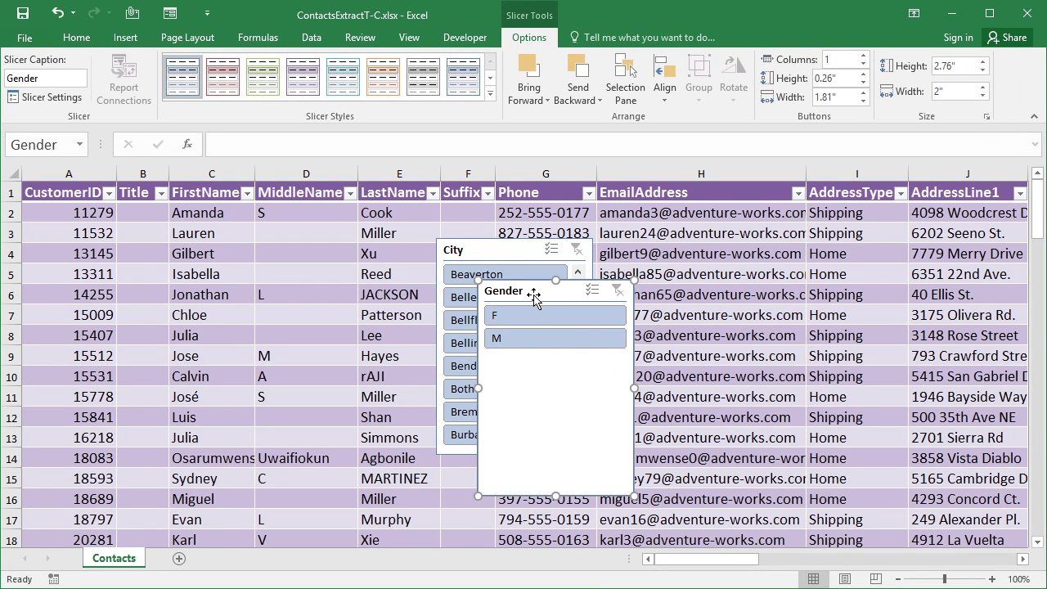
# Step: Shrink the Gender slicer to about 1.13" high and 1.49" wide, and arrange it beside the City slicer without overlap
pyautogui.moveTo(533, 297); pyautogui.dragTo(851, 248)
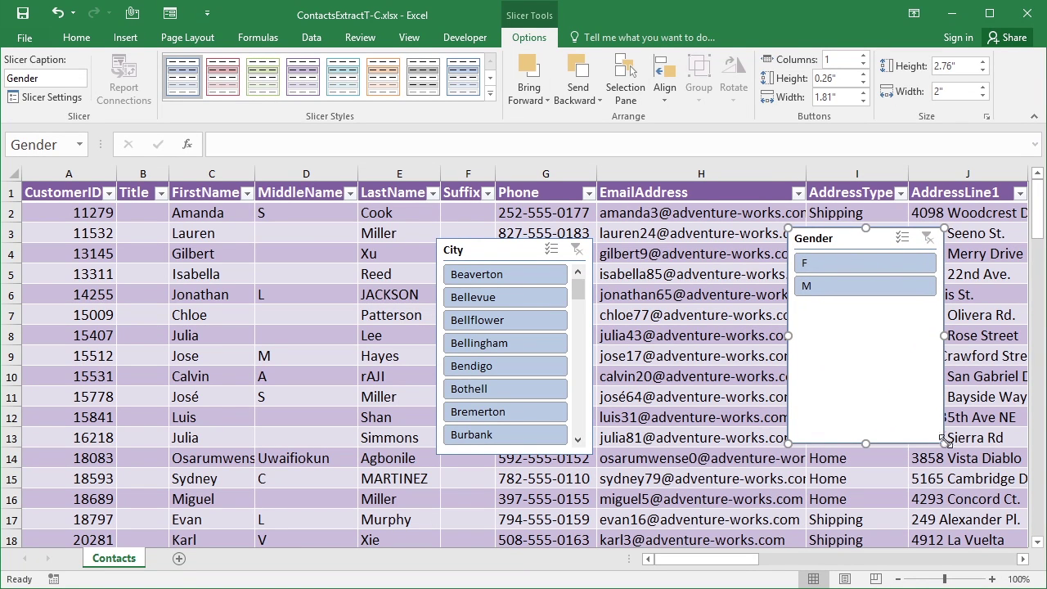
pyautogui.moveTo(927, 389); pyautogui.dragTo(903, 316)
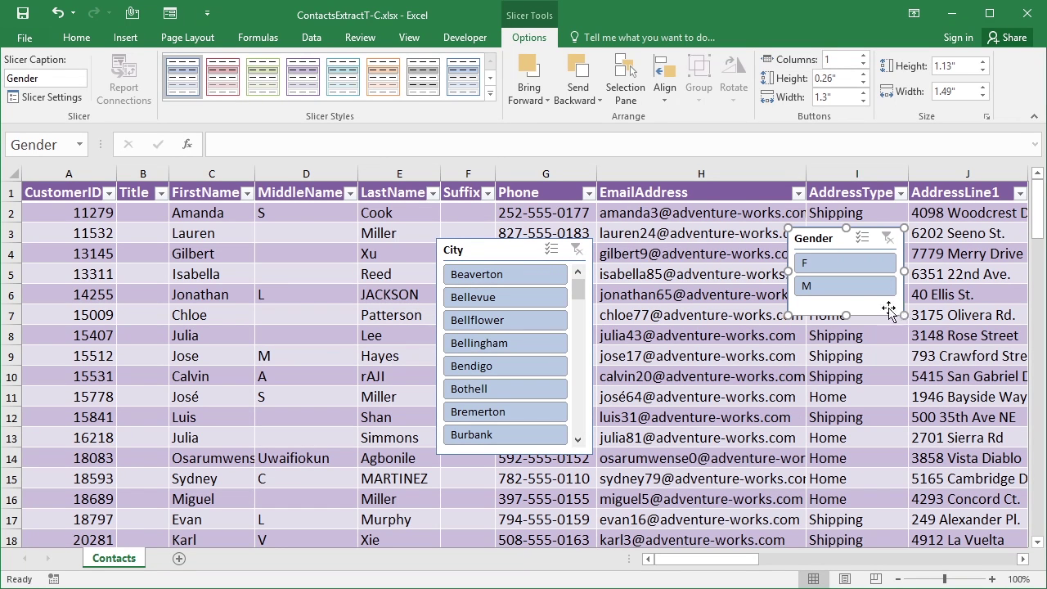
pyautogui.moveTo(841, 254); pyautogui.dragTo(885, 307)
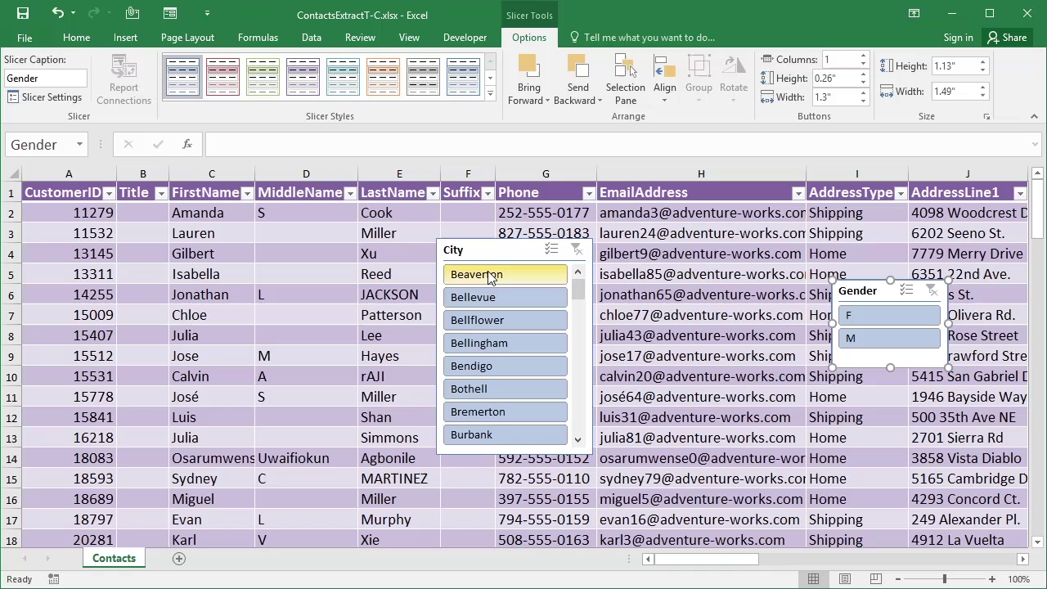
pyautogui.moveTo(491, 243); pyautogui.dragTo(639, 262)
pyautogui.moveTo(726, 304)
pyautogui.mouseDown()
pyautogui.moveTo(726, 453)
pyautogui.moveTo(728, 306)
pyautogui.mouseUp()
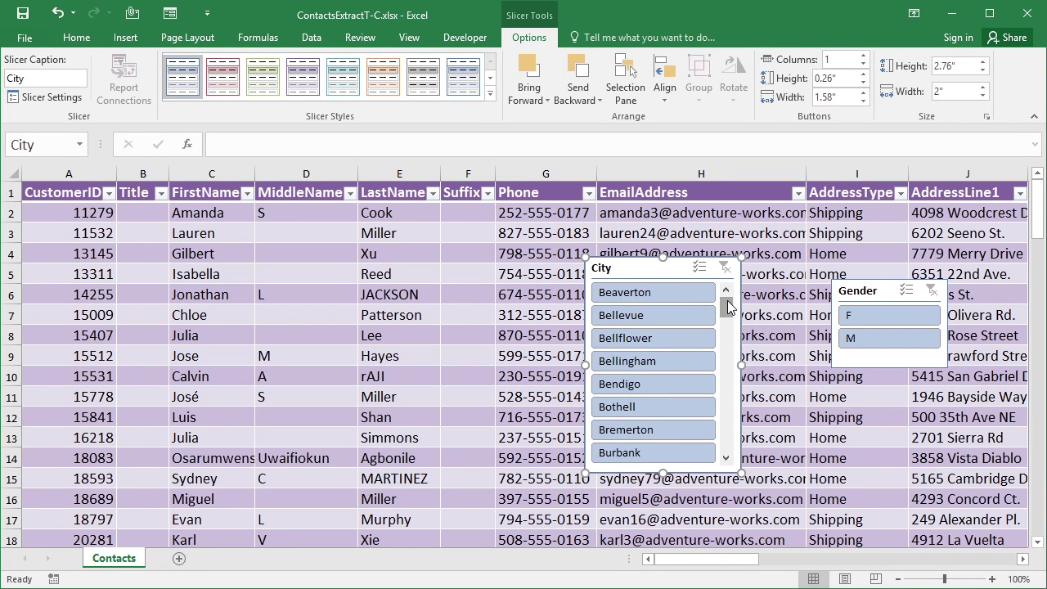
# Step: Try the light orange and dark purple styles on the Gender slicer, and apply the dark red style
pyautogui.click(874, 291)
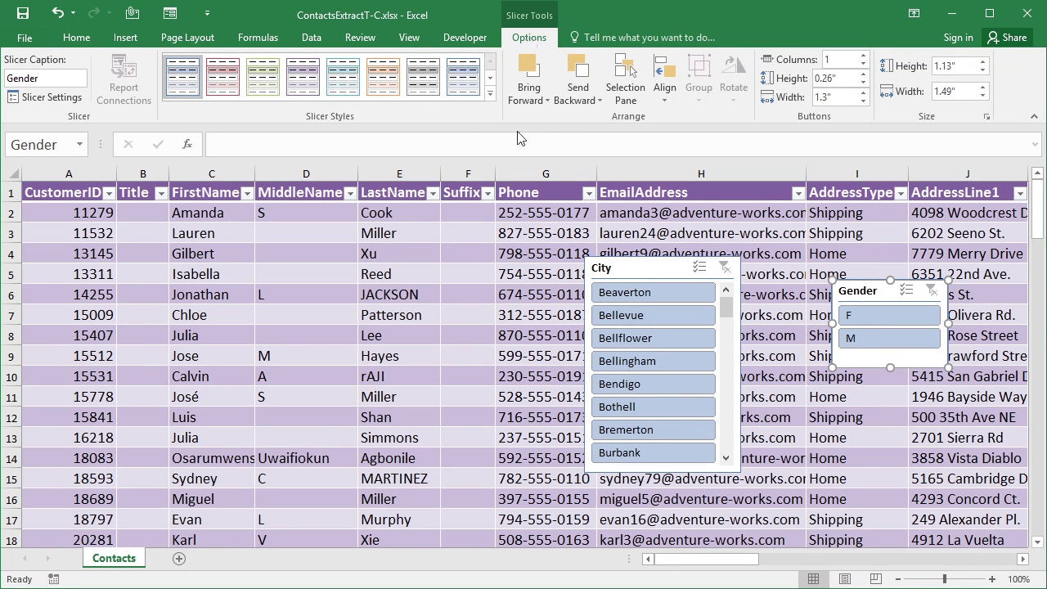
pyautogui.click(384, 94)
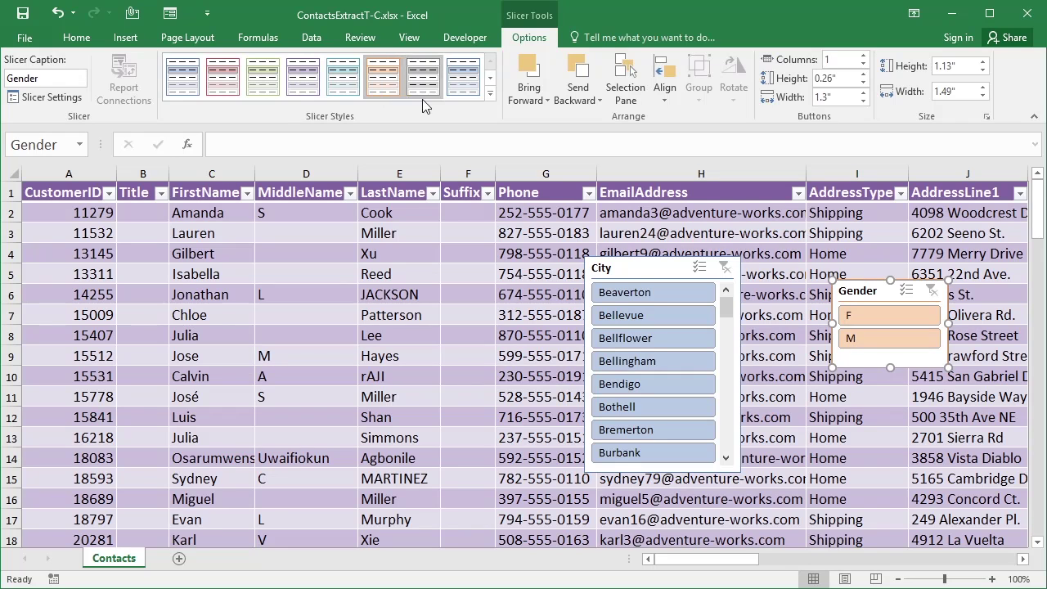
pyautogui.click(491, 96)
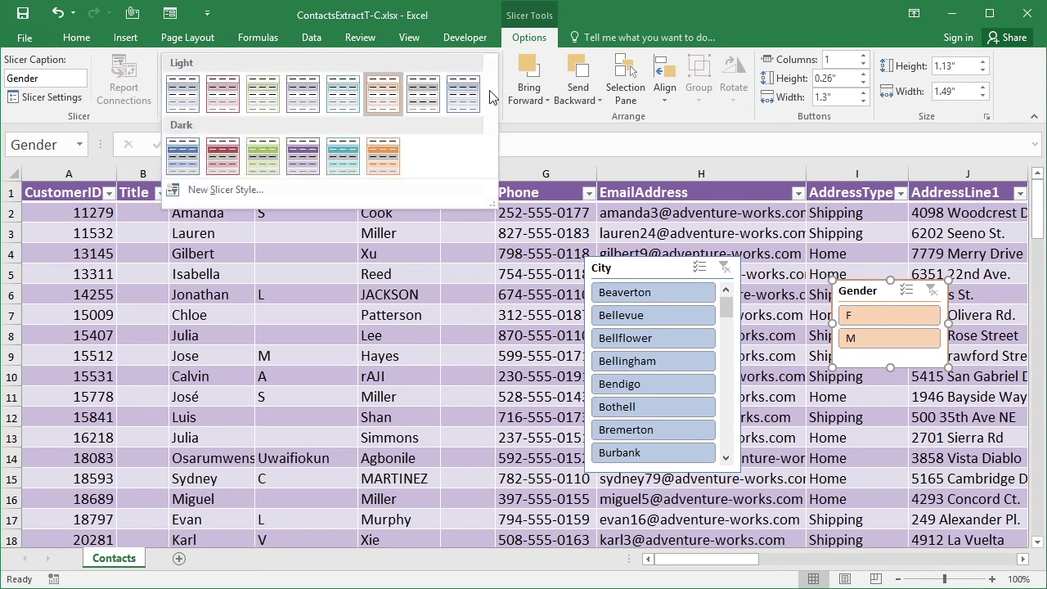
pyautogui.click(286, 158)
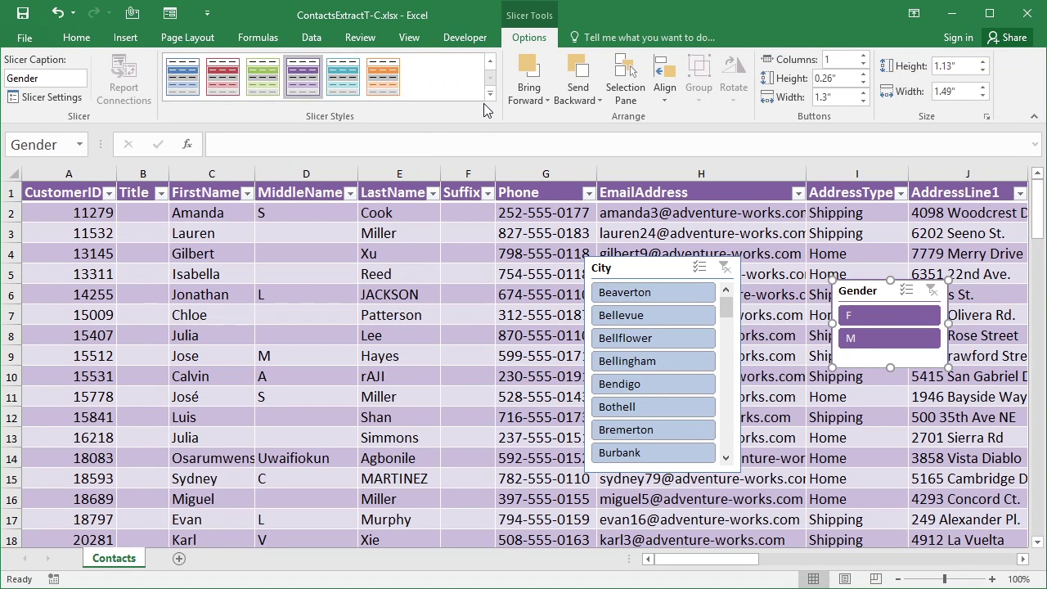
pyautogui.click(230, 85)
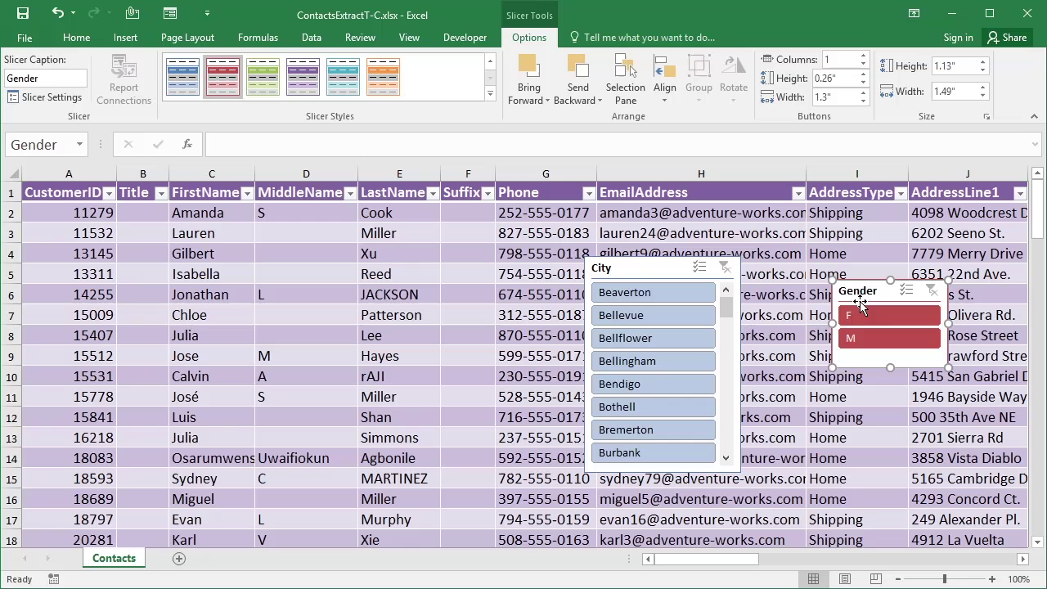
# Step: Filter the table to gender M with the slicer and review the filtered records across the columns
pyautogui.click(869, 346)
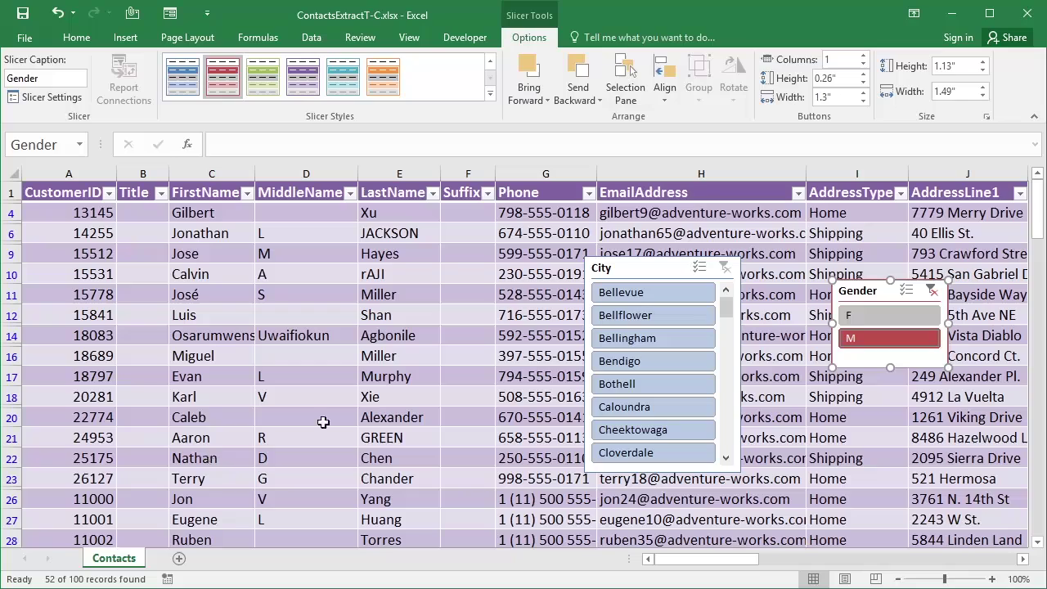
pyautogui.moveTo(742, 564); pyautogui.dragTo(936, 576)
pyautogui.moveTo(864, 560); pyautogui.dragTo(680, 561)
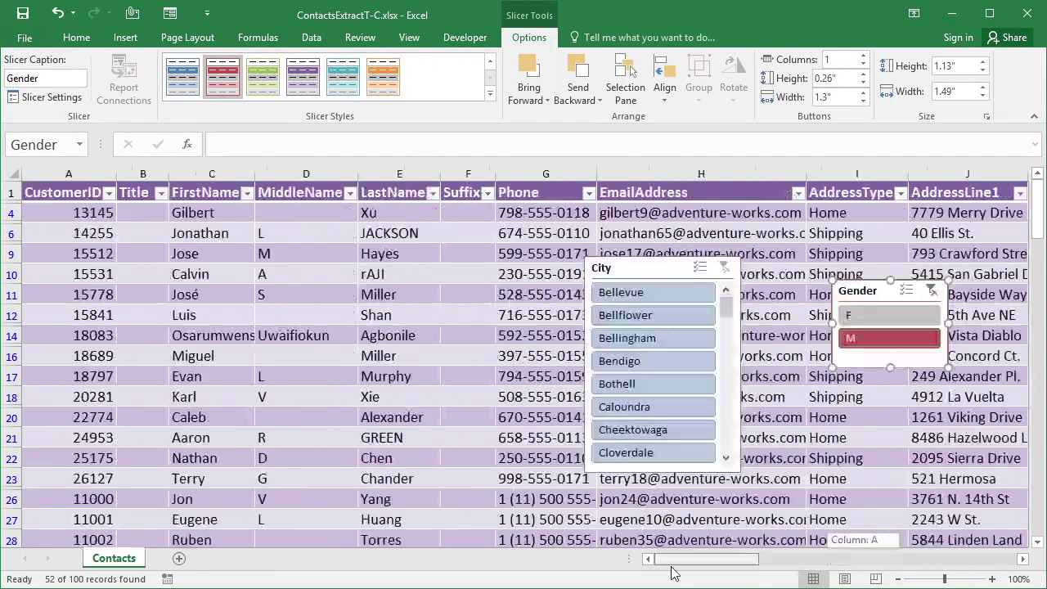
# Step: Filter the table to gender F and use multi-select in the Gender slicer to include both F and M
pyautogui.click(866, 319)
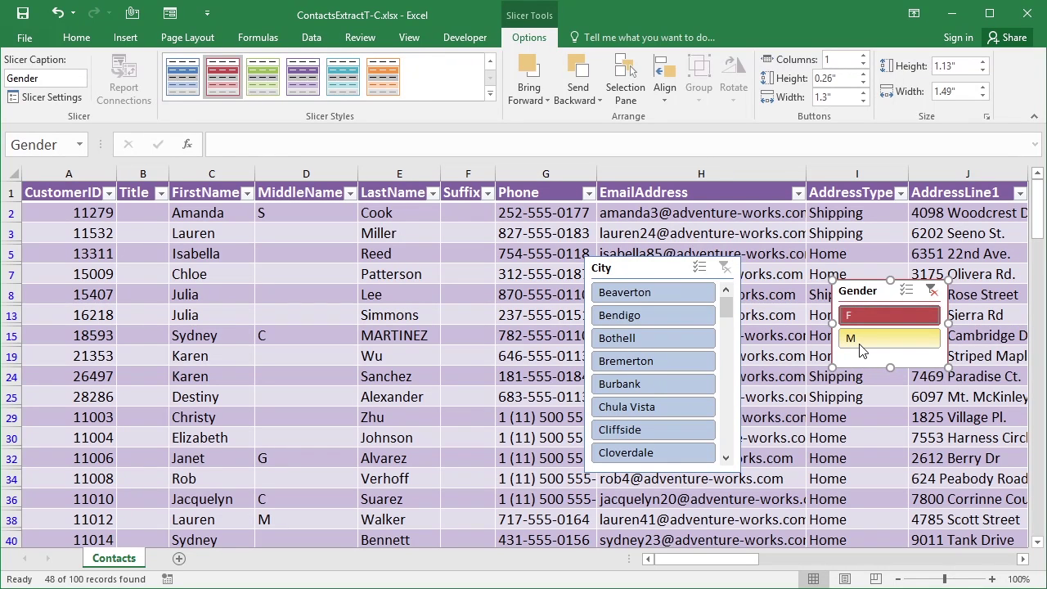
pyautogui.keyDown('ctrl'); pyautogui.click(860, 349); pyautogui.keyUp('ctrl')
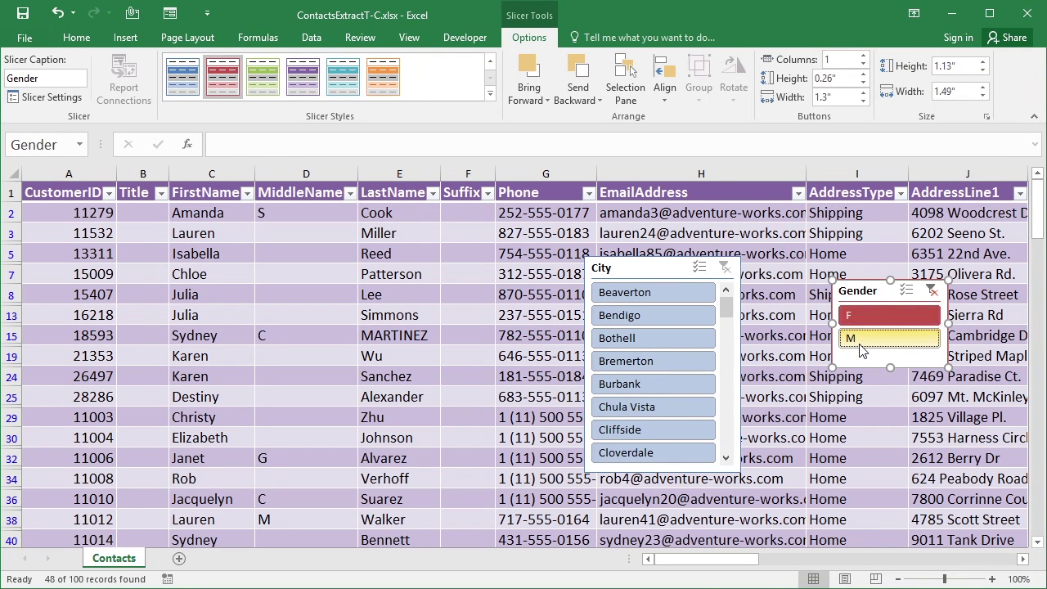
pyautogui.click(907, 291)
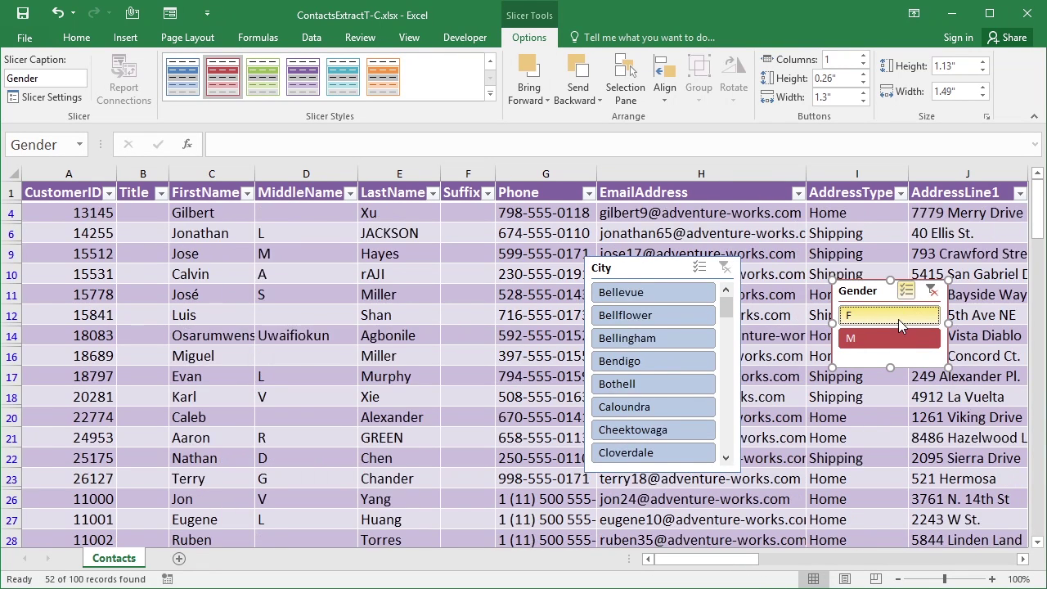
pyautogui.click(899, 319)
pyautogui.click(901, 342)
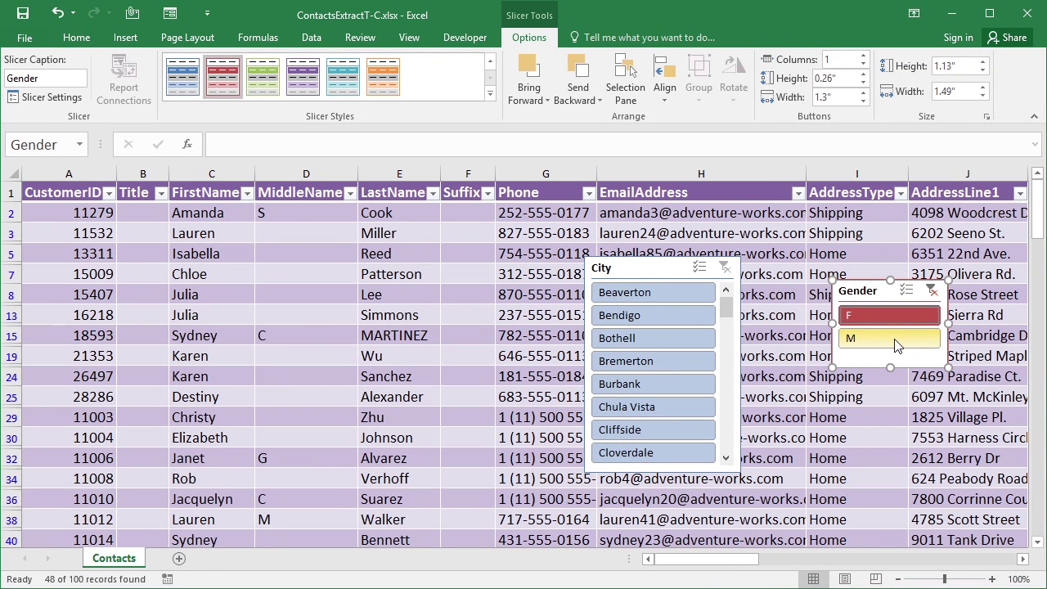
pyautogui.click(900, 344)
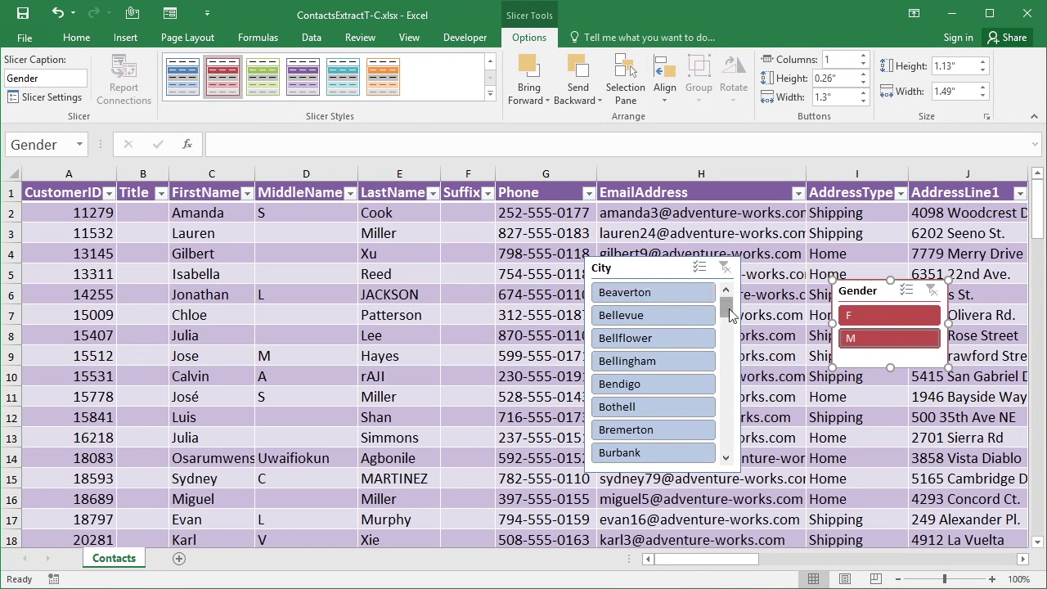
# Step: Filter the City slicer to Sunbury, St. Leonards and Springwood, and switch the Gender slicer to M only and back to both
pyautogui.moveTo(727, 309); pyautogui.dragTo(732, 454)
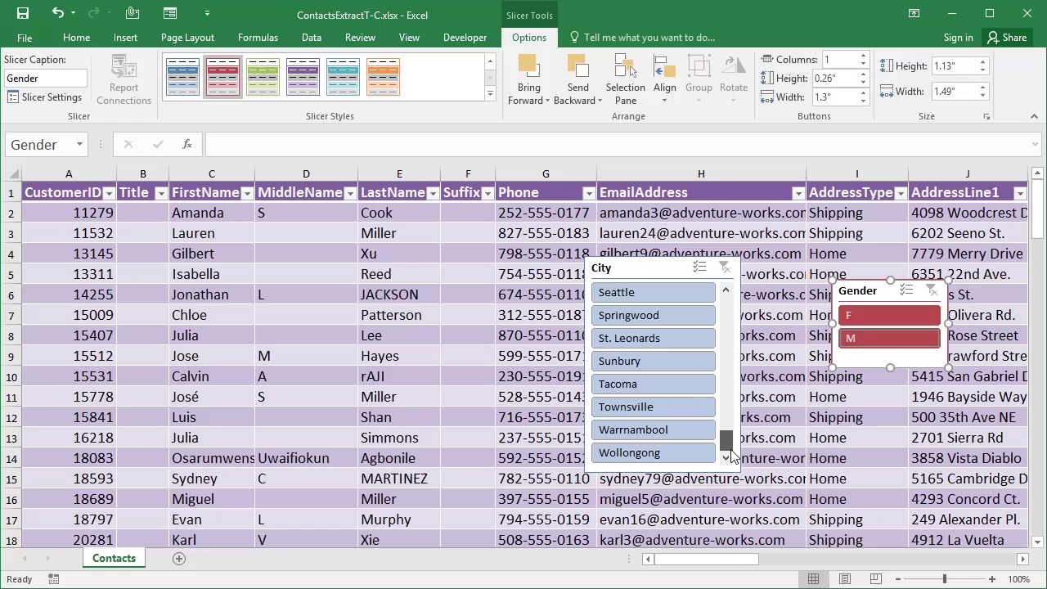
pyautogui.click(636, 367)
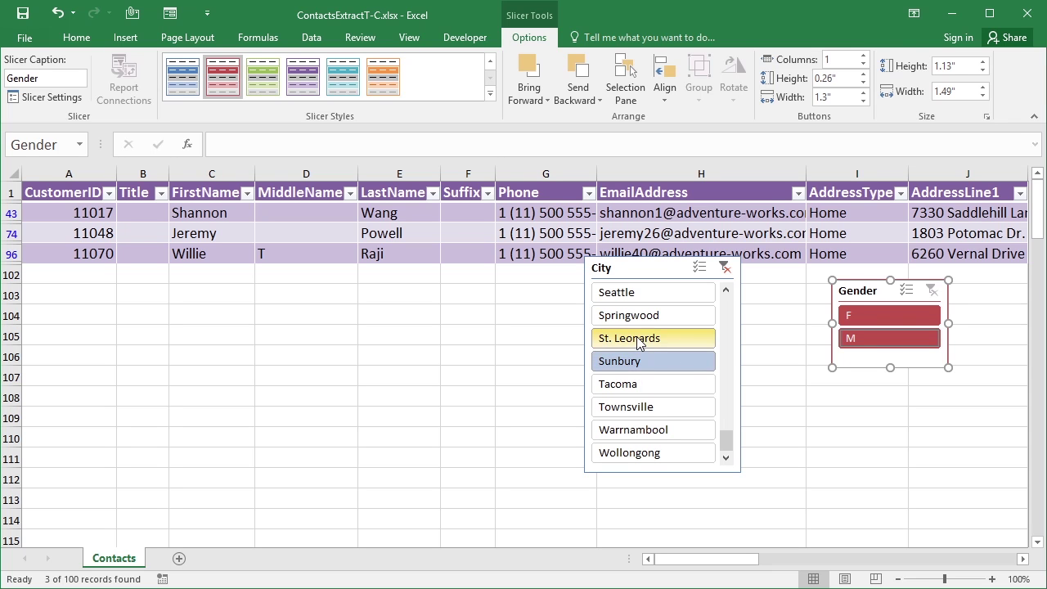
pyautogui.keyDown('ctrl'); pyautogui.click(639, 342); pyautogui.keyUp('ctrl')
pyautogui.keyDown('ctrl'); pyautogui.click(659, 318); pyautogui.keyUp('ctrl')
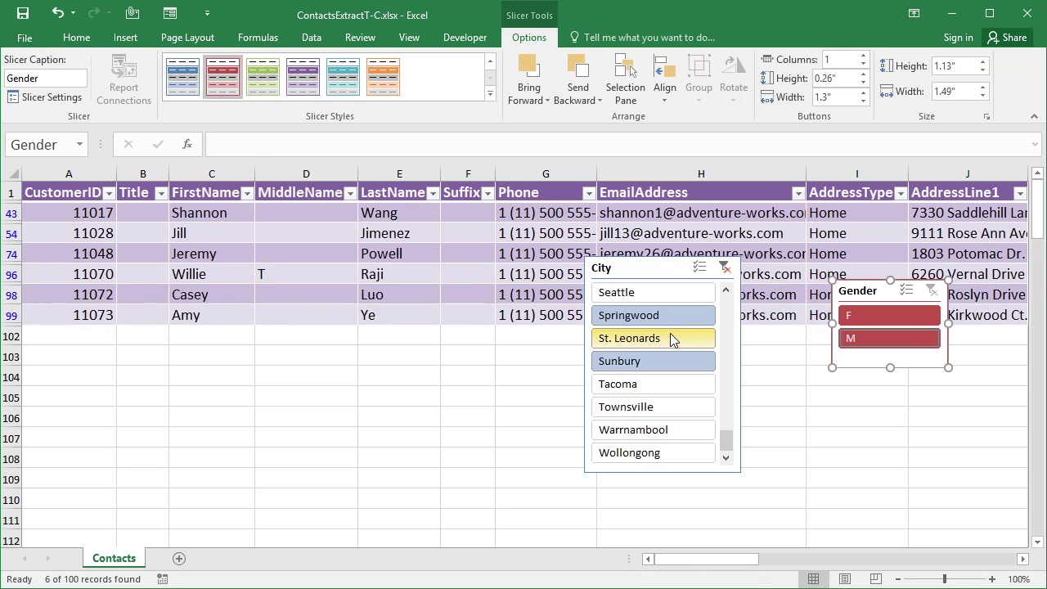
pyautogui.click(910, 340)
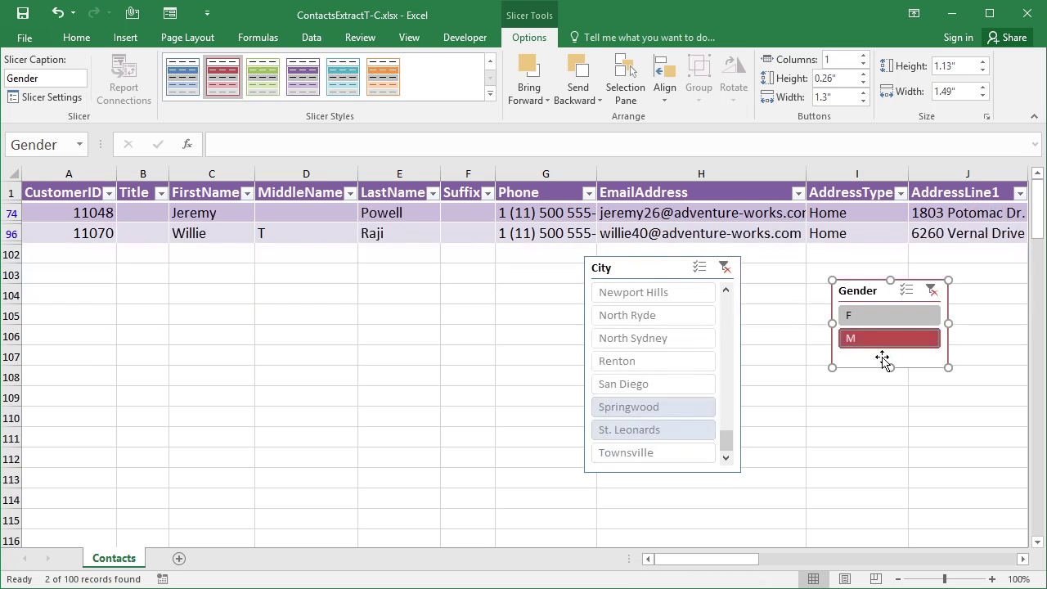
pyautogui.keyDown('ctrl'); pyautogui.click(860, 319); pyautogui.keyUp('ctrl')
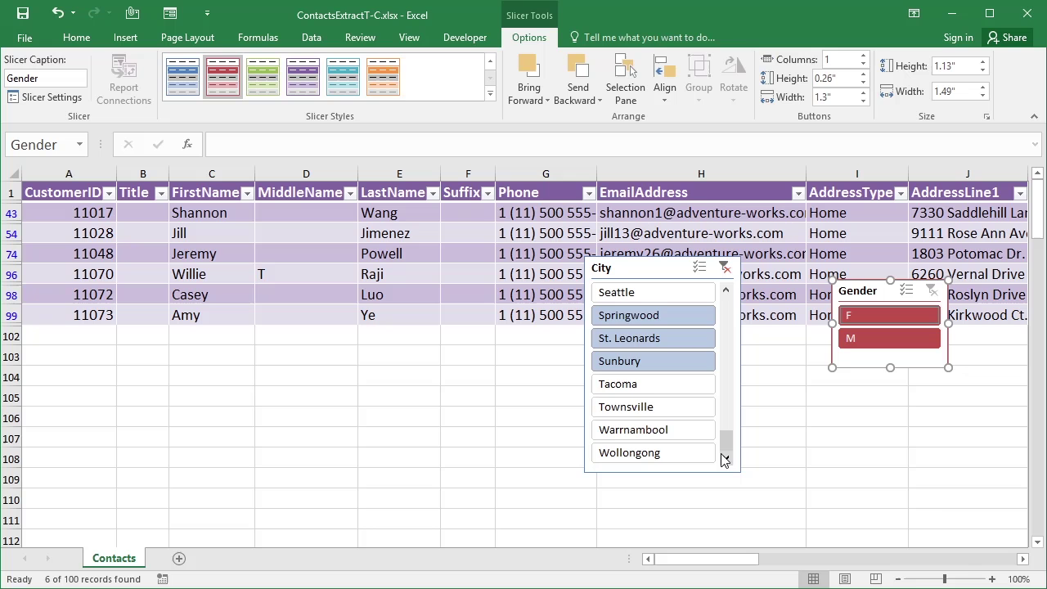
# Step: Clear the City slicer's filter and look through its full list of cities
pyautogui.moveTo(728, 443); pyautogui.dragTo(731, 295)
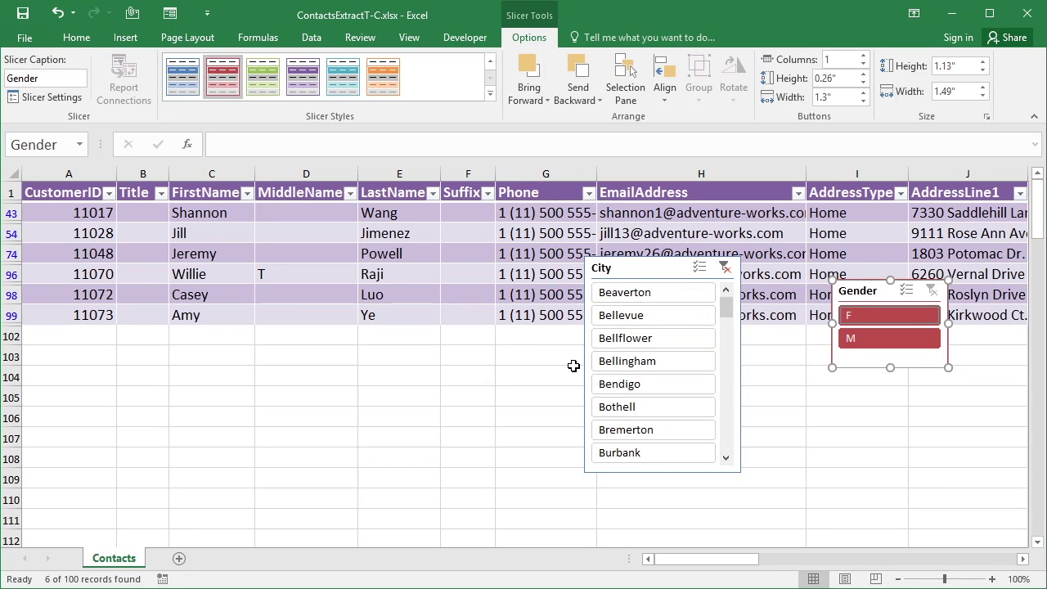
pyautogui.click(725, 270)
pyautogui.click(726, 442)
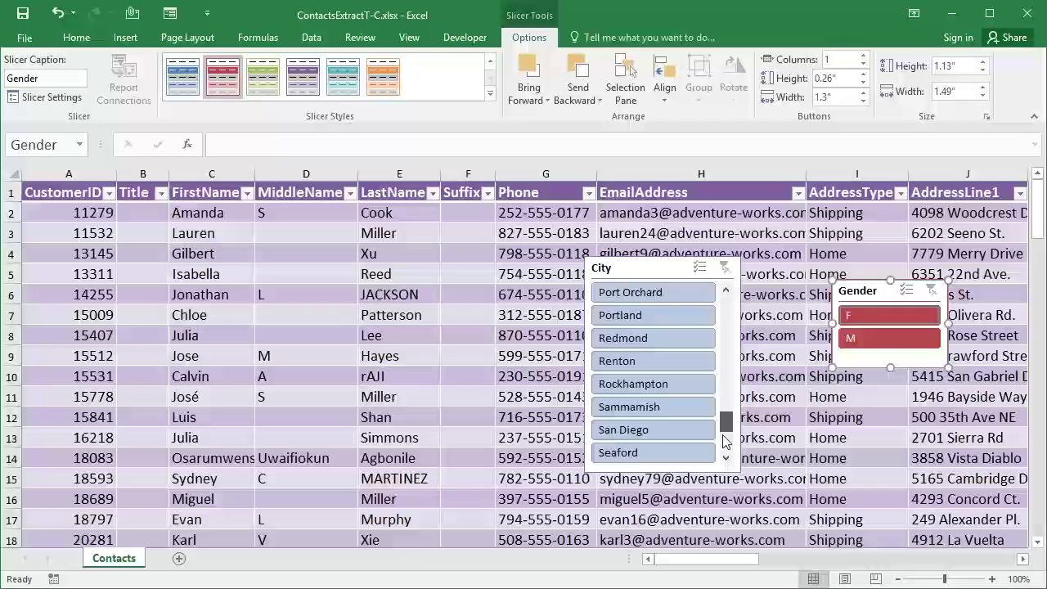
pyautogui.click(726, 442)
pyautogui.moveTo(731, 401); pyautogui.dragTo(725, 296)
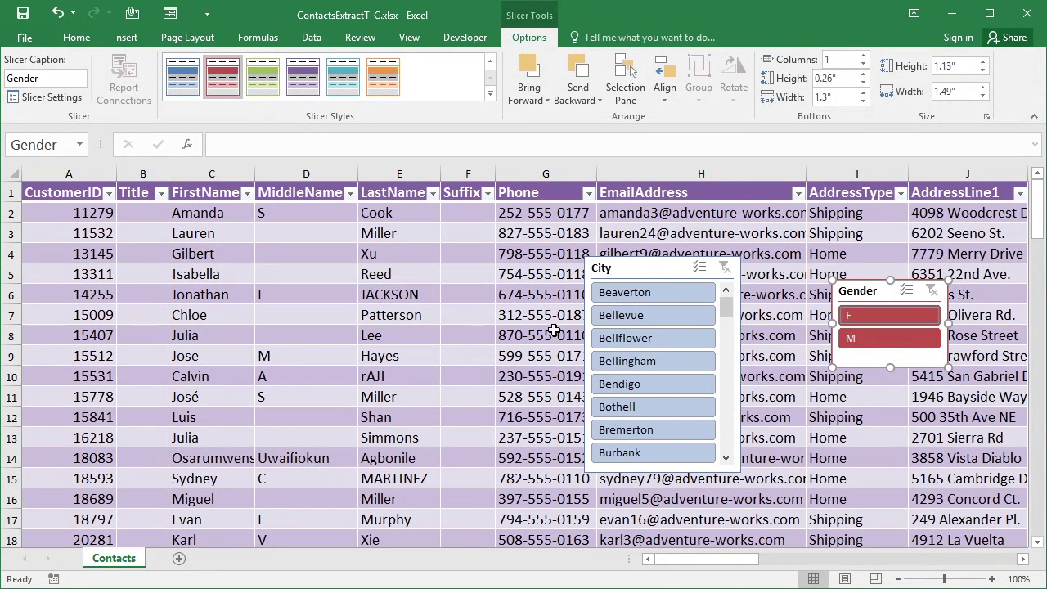
# Step: Delete the City slicer and move the Gender slicer up to the upper end of the EmailAddress column
pyautogui.click(631, 270)
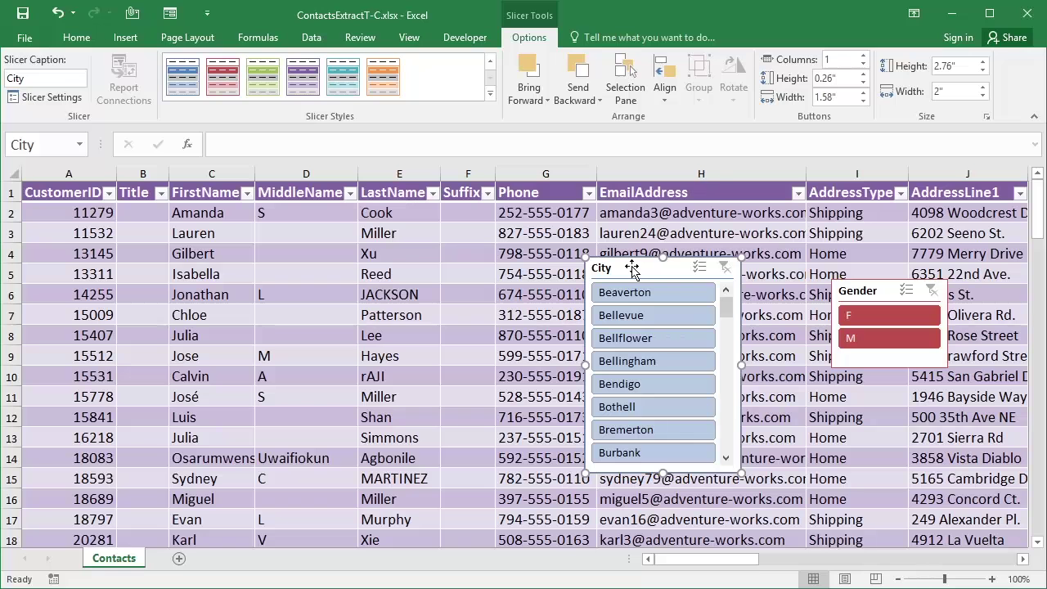
pyautogui.press('Delete')
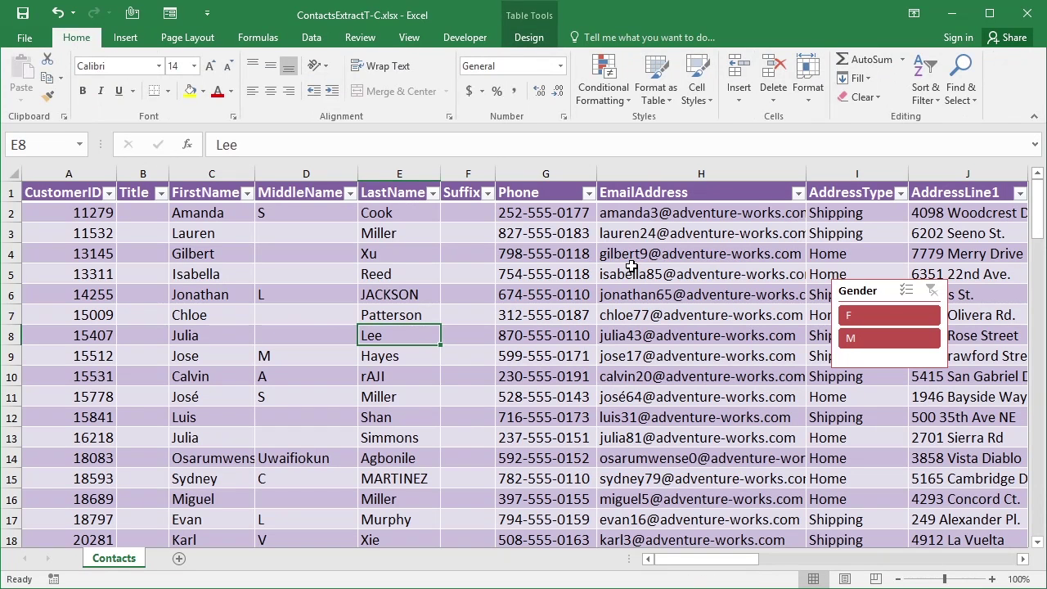
pyautogui.click(882, 290)
pyautogui.moveTo(882, 290); pyautogui.dragTo(772, 220)
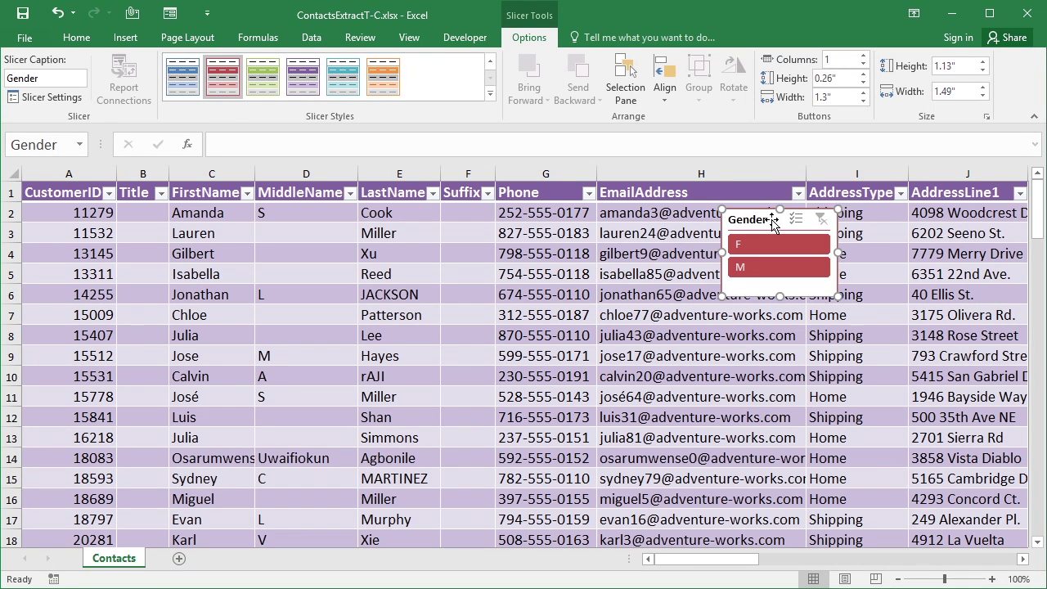
pyautogui.click(530, 231)
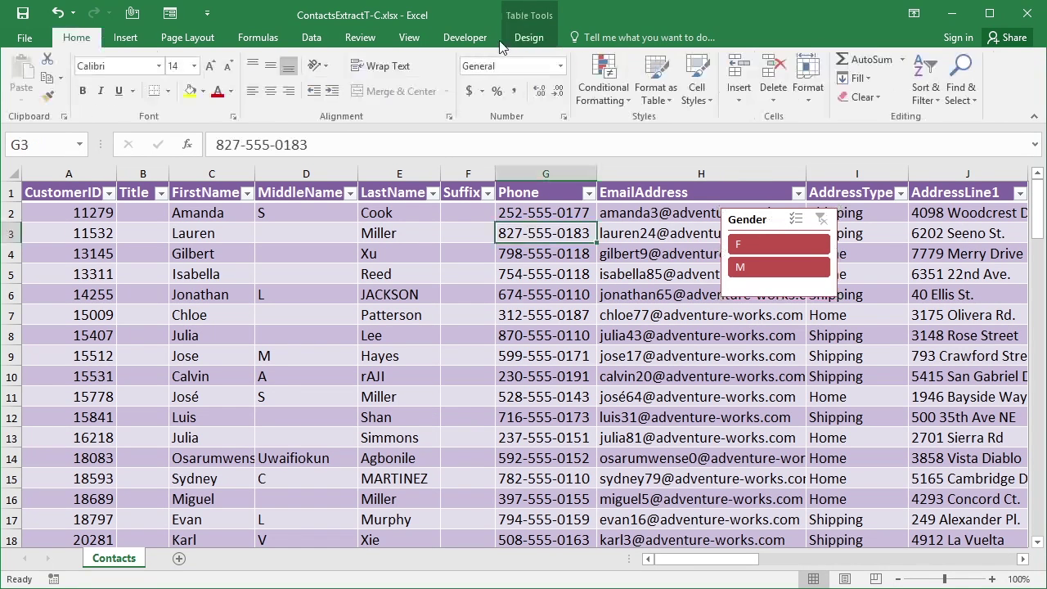
# Step: Insert slicers for the AddressType and Occupation fields of the contacts table
pyautogui.click(515, 36)
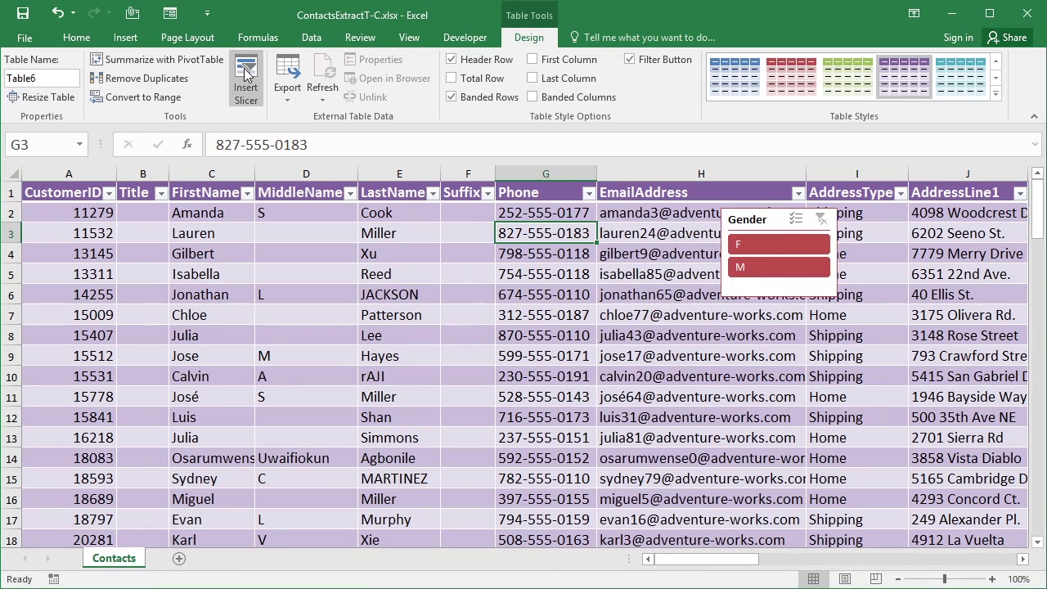
pyautogui.click(246, 75)
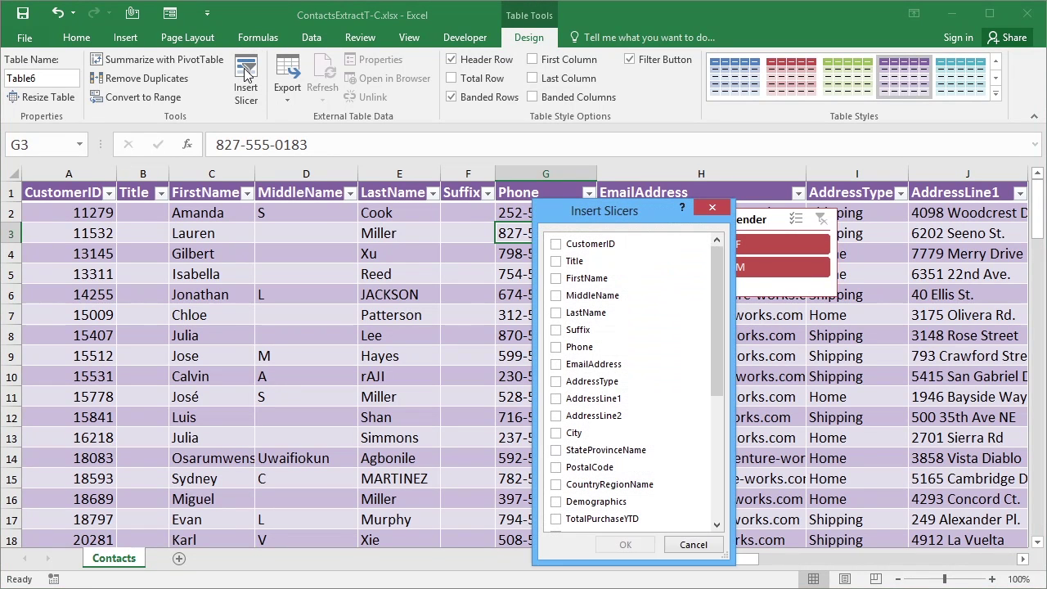
pyautogui.click(556, 381)
pyautogui.moveTo(720, 390); pyautogui.dragTo(714, 509)
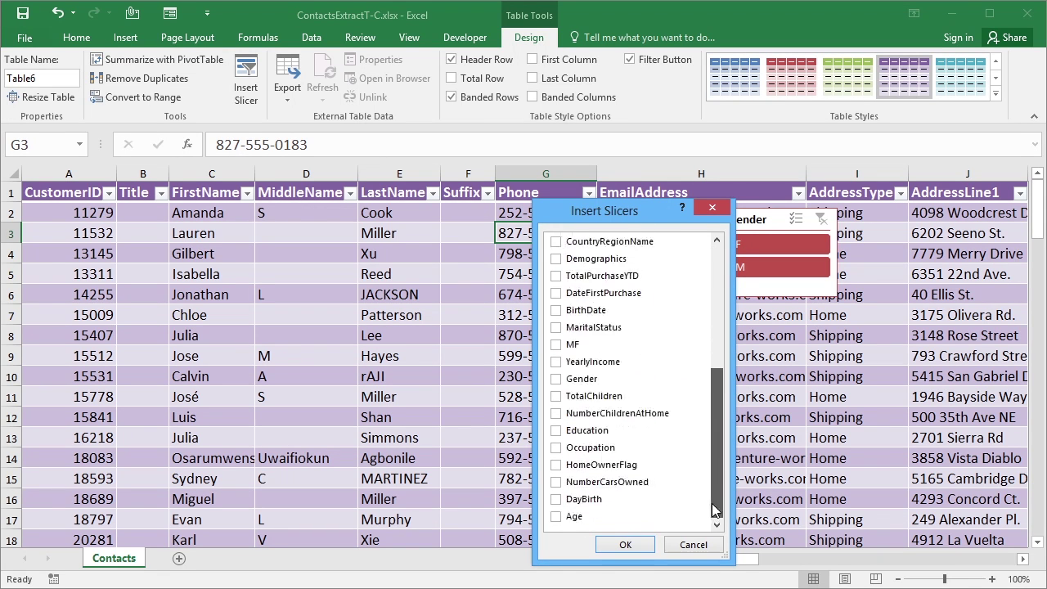
pyautogui.click(556, 448)
pyautogui.click(643, 552)
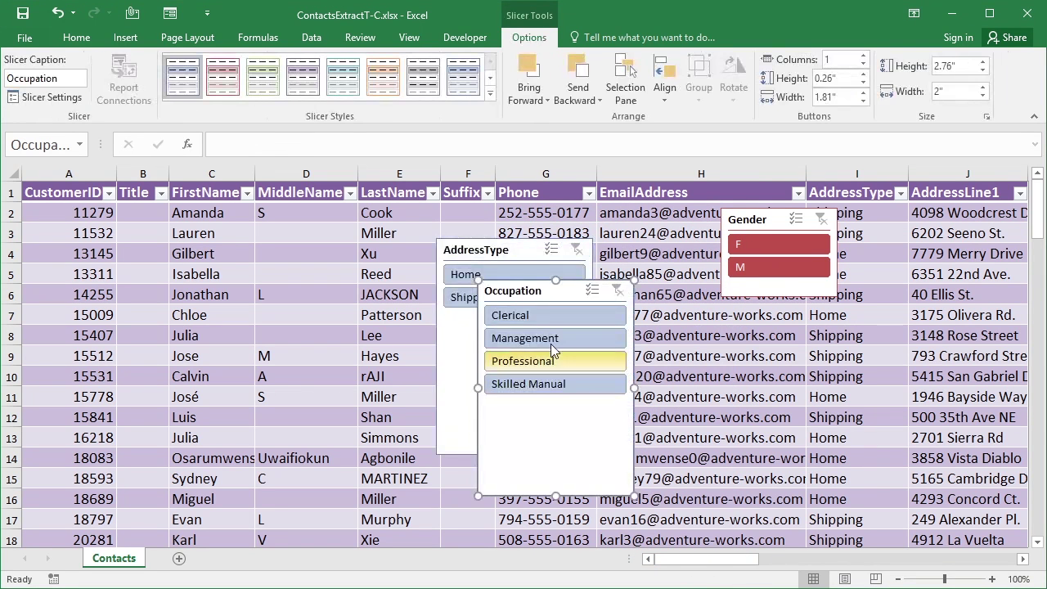
# Step: Move the Occupation slicer below Gender and shrink it to about 1.64" by 1.96"; shrink AddressType to about 1.18" by 1.82"
pyautogui.moveTo(528, 288); pyautogui.dragTo(780, 322)
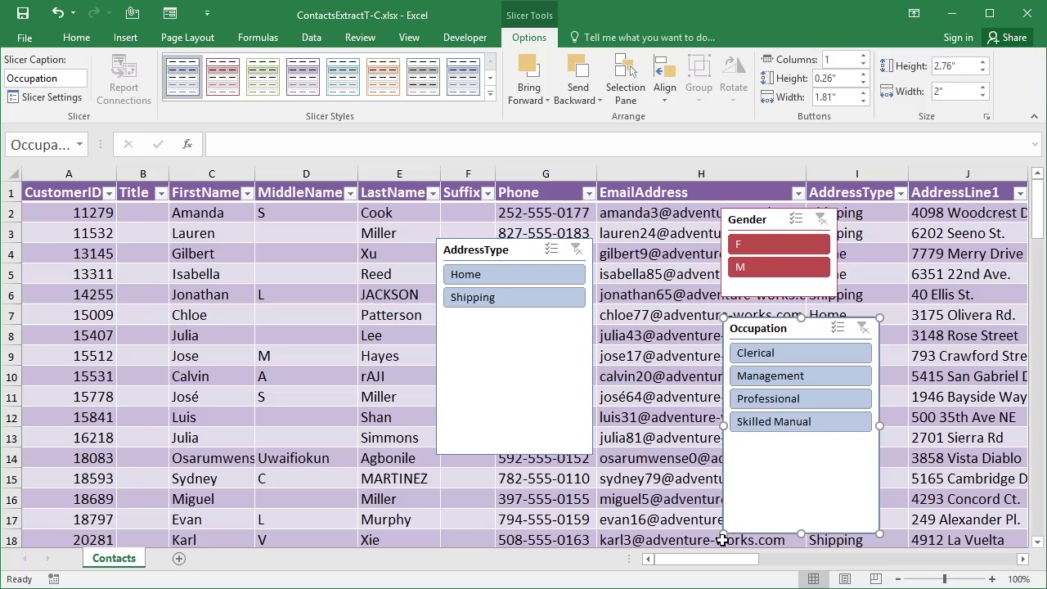
pyautogui.moveTo(727, 444); pyautogui.dragTo(727, 445)
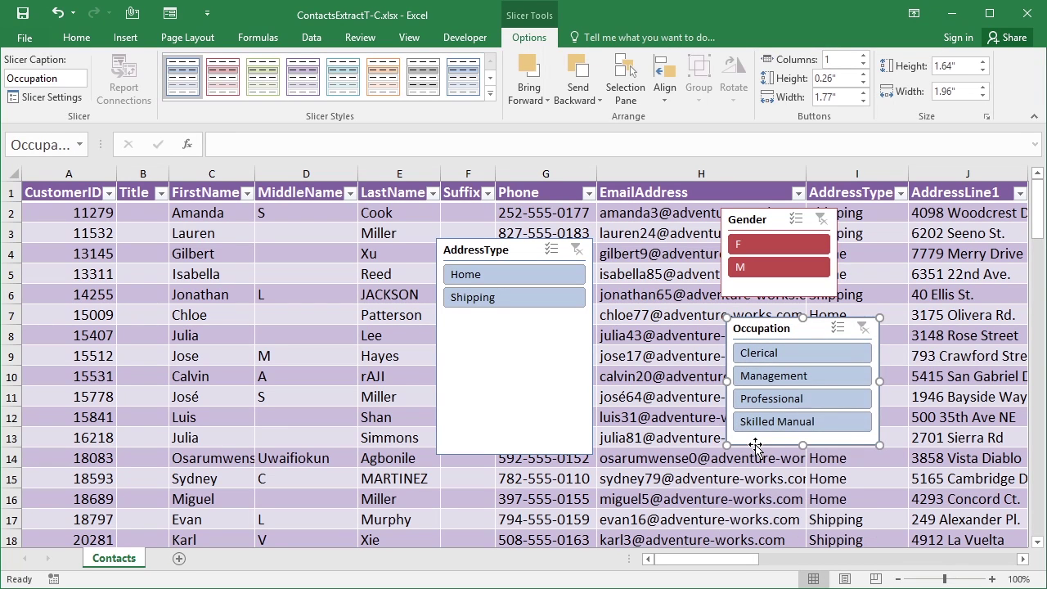
pyautogui.click(553, 368)
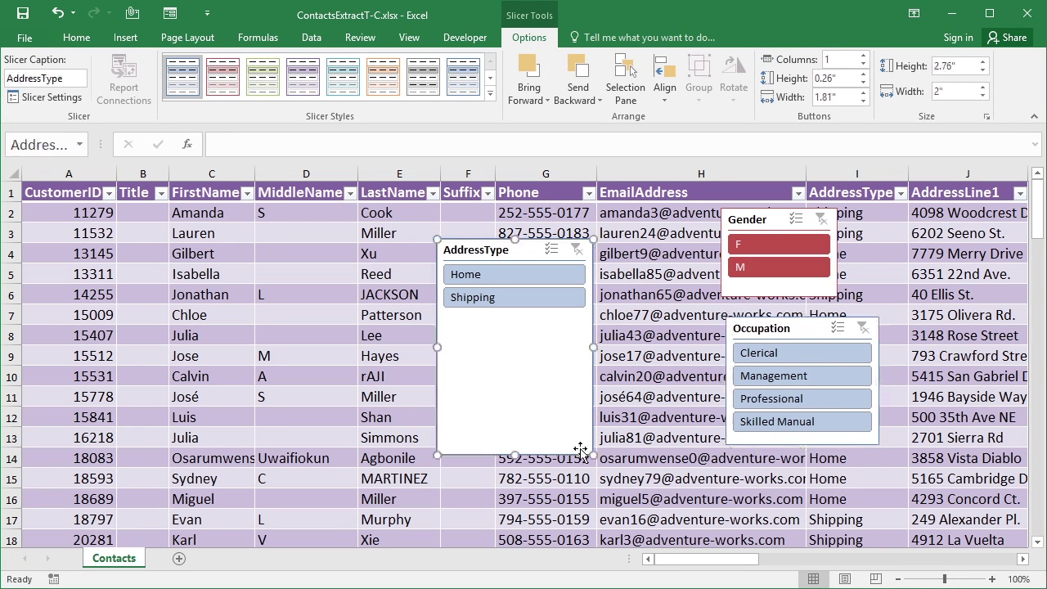
pyautogui.moveTo(587, 451); pyautogui.dragTo(579, 331)
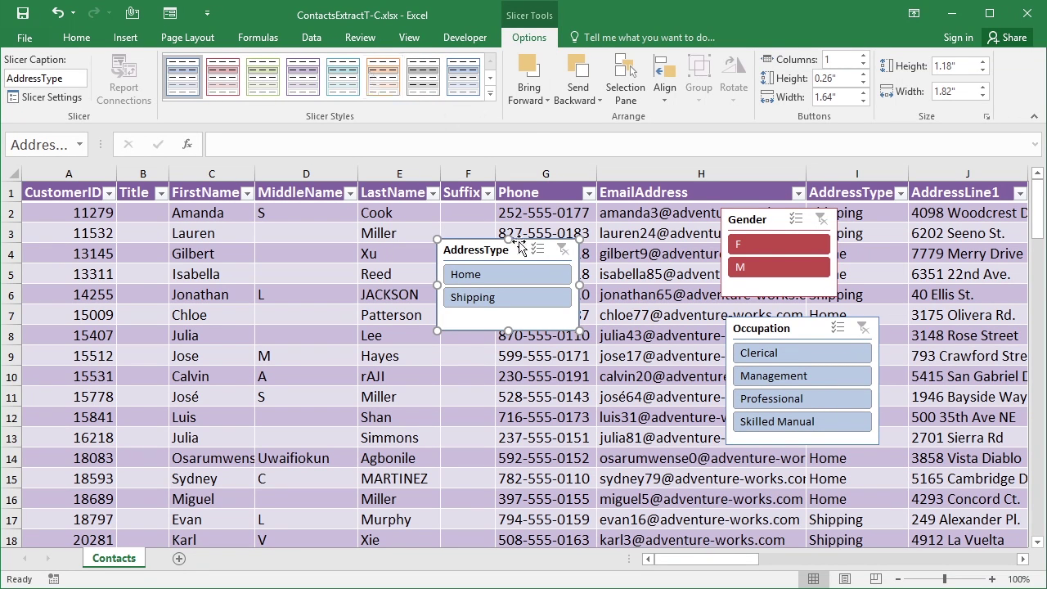
# Step: Move the AddressType slicer over the edge of the Gender slicer and send it to the back
pyautogui.moveTo(491, 240); pyautogui.dragTo(648, 237)
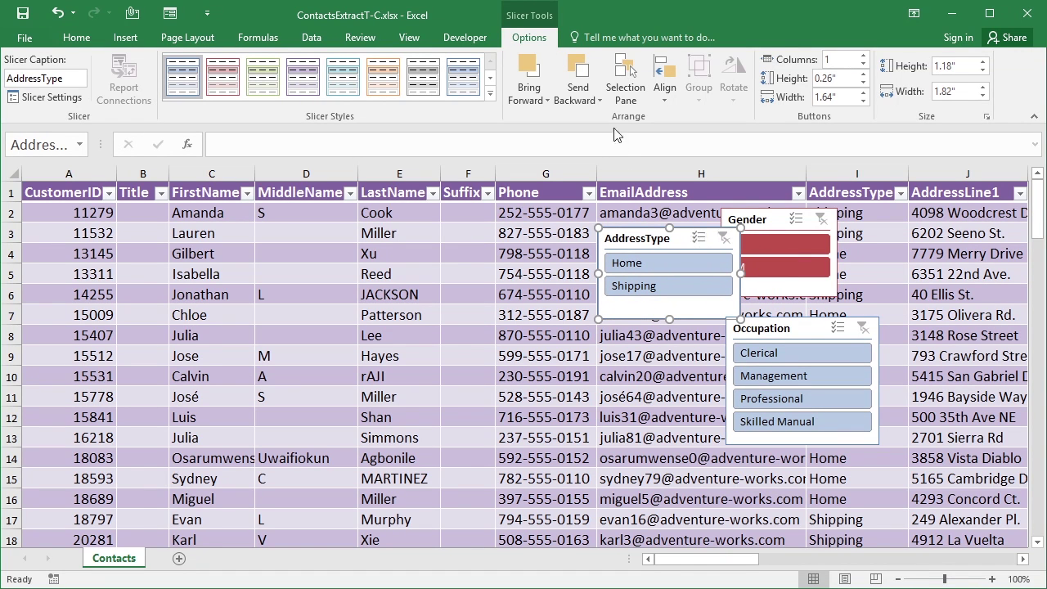
pyautogui.click(599, 98)
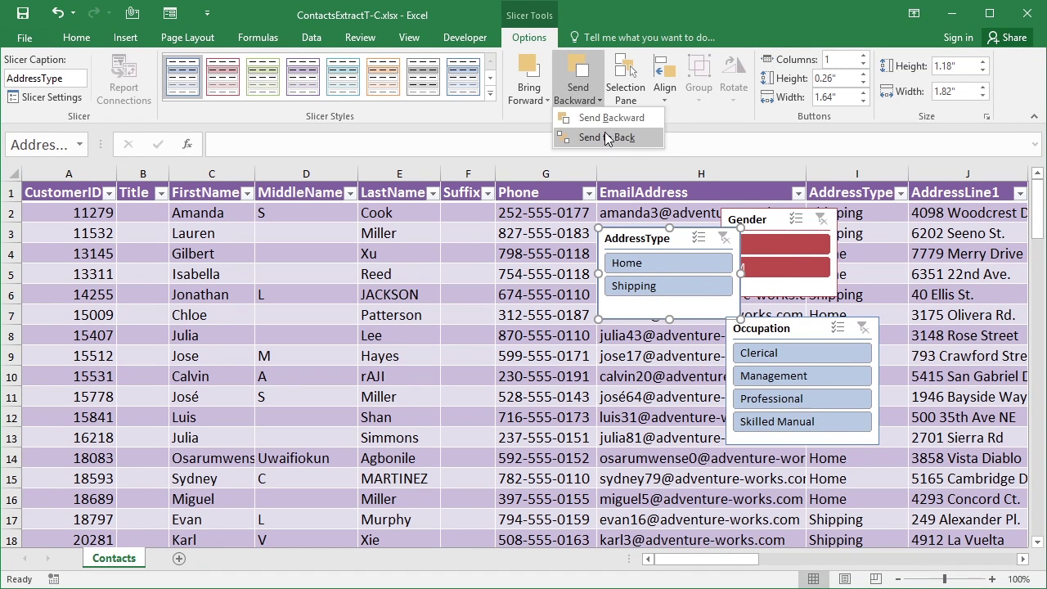
pyautogui.click(605, 134)
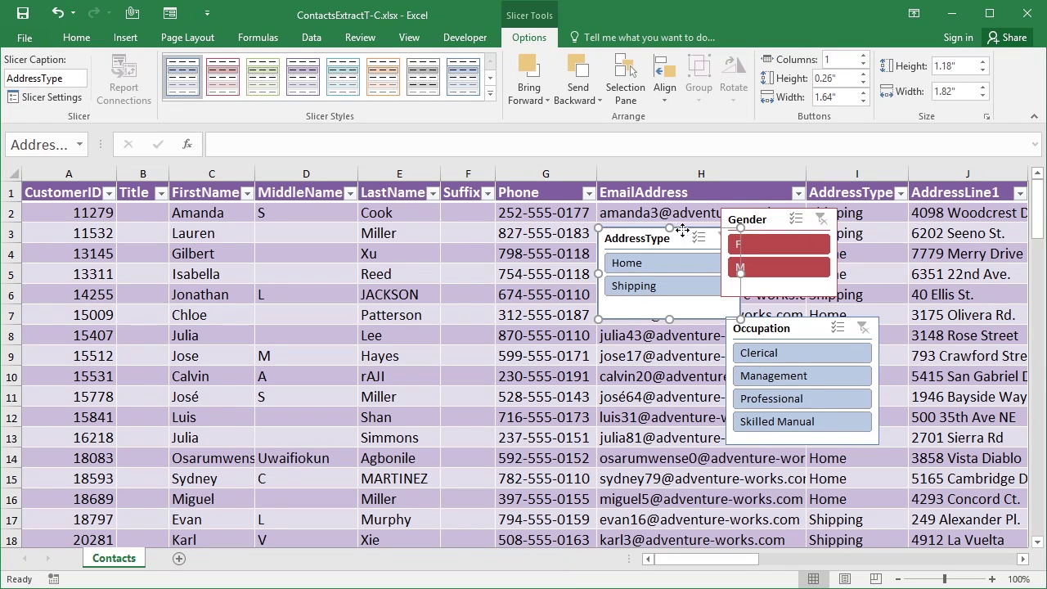
# Step: Move the AddressType slicer clear of the Gender slicer and arrange its buttons in 2 columns
pyautogui.moveTo(679, 237); pyautogui.dragTo(639, 228)
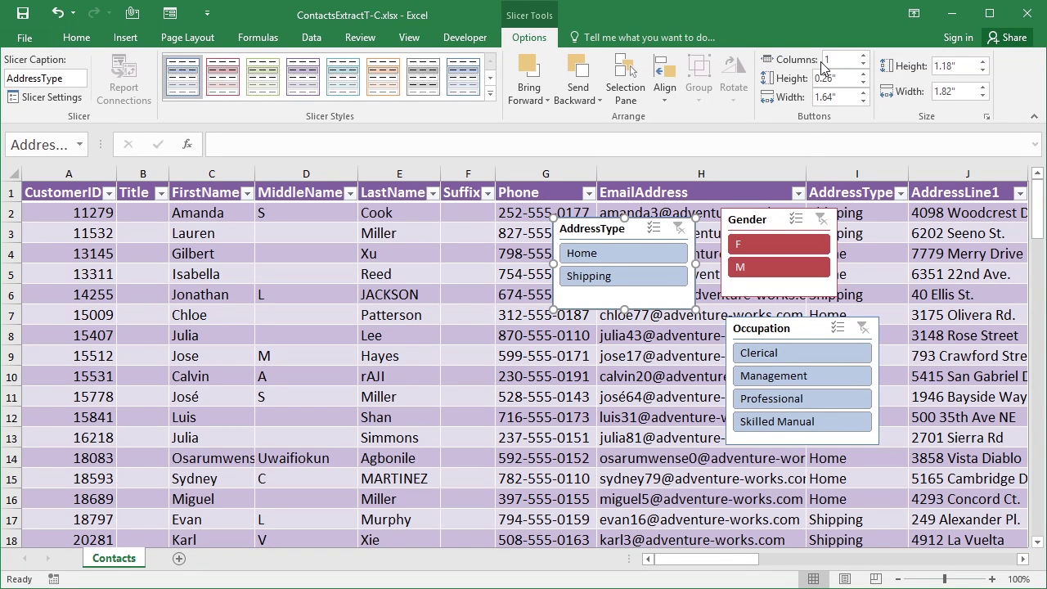
pyautogui.click(864, 56)
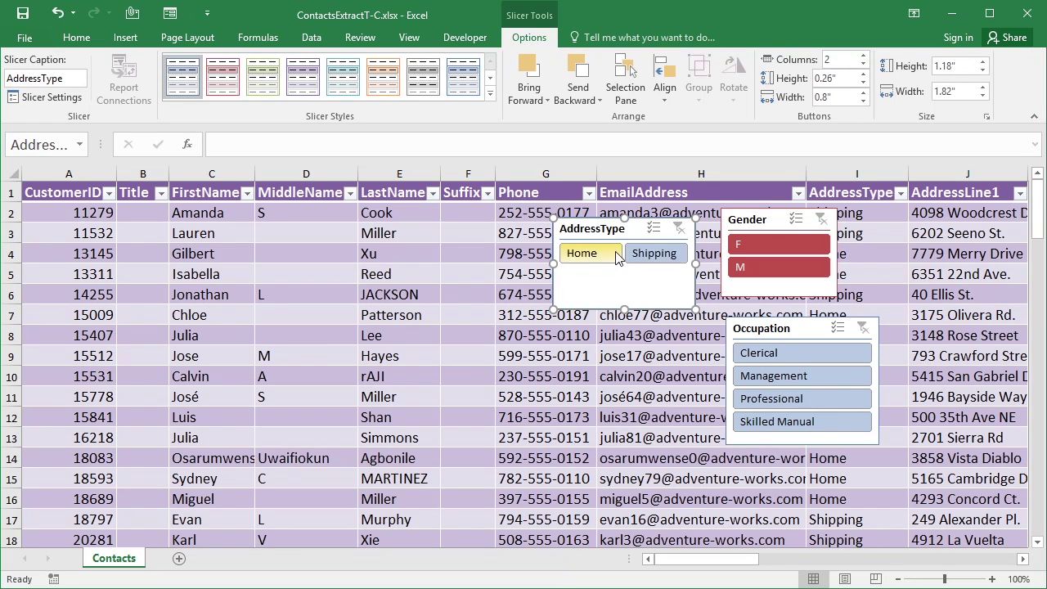
# Step: Try a 2-column button layout on the Occupation slicer and return it to 1 column
pyautogui.click(802, 328)
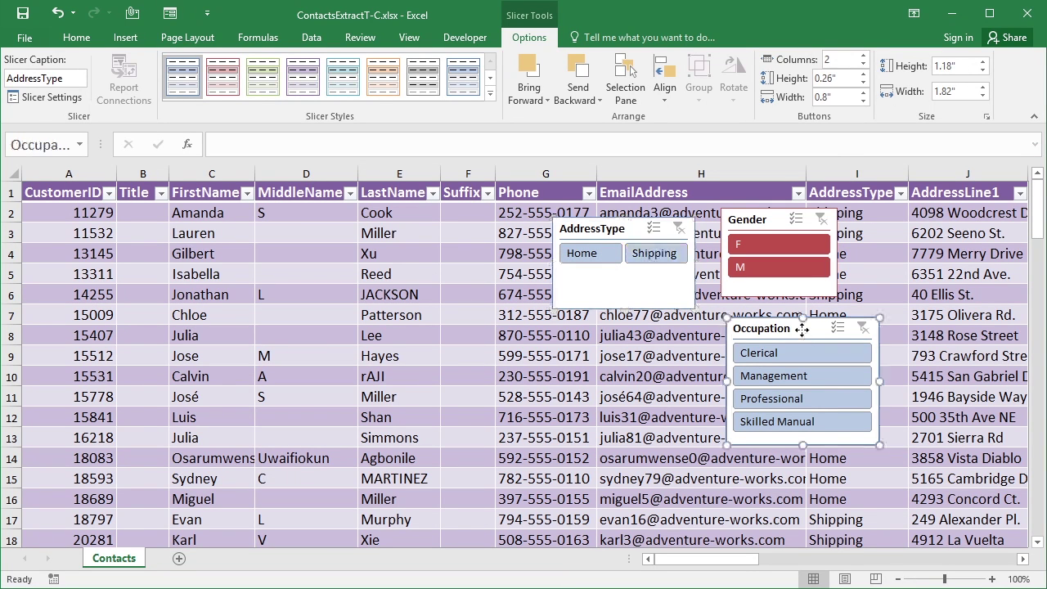
pyautogui.click(863, 56)
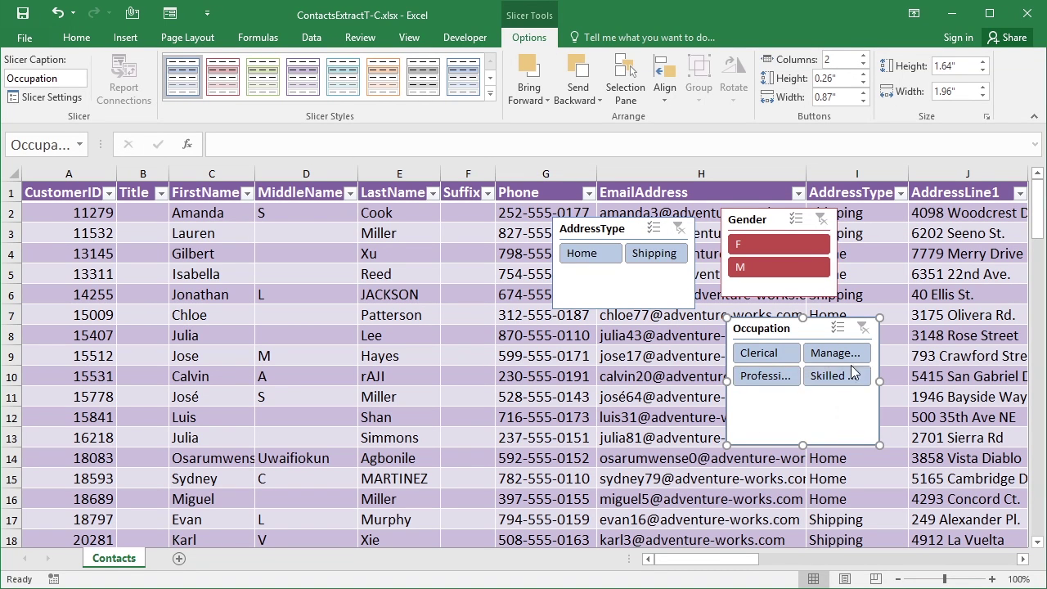
pyautogui.click(863, 64)
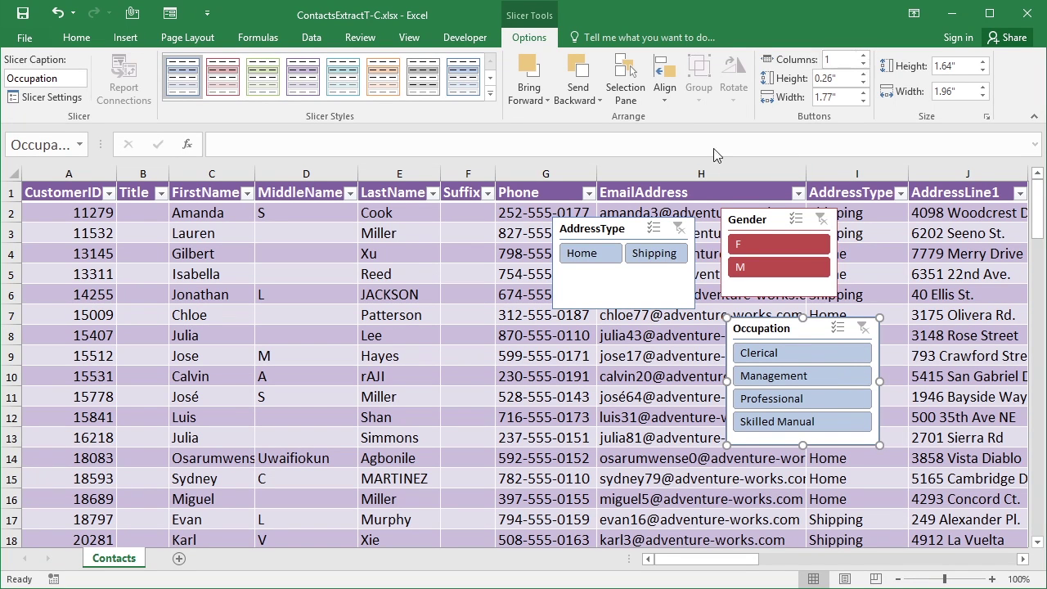
# Step: Shorten the AddressType slicer to fit its single button row, and give the Gender slicer 2 columns and a height of about 0.71"
pyautogui.click(628, 287)
pyautogui.moveTo(624, 310); pyautogui.dragTo(626, 266)
pyautogui.click(778, 229)
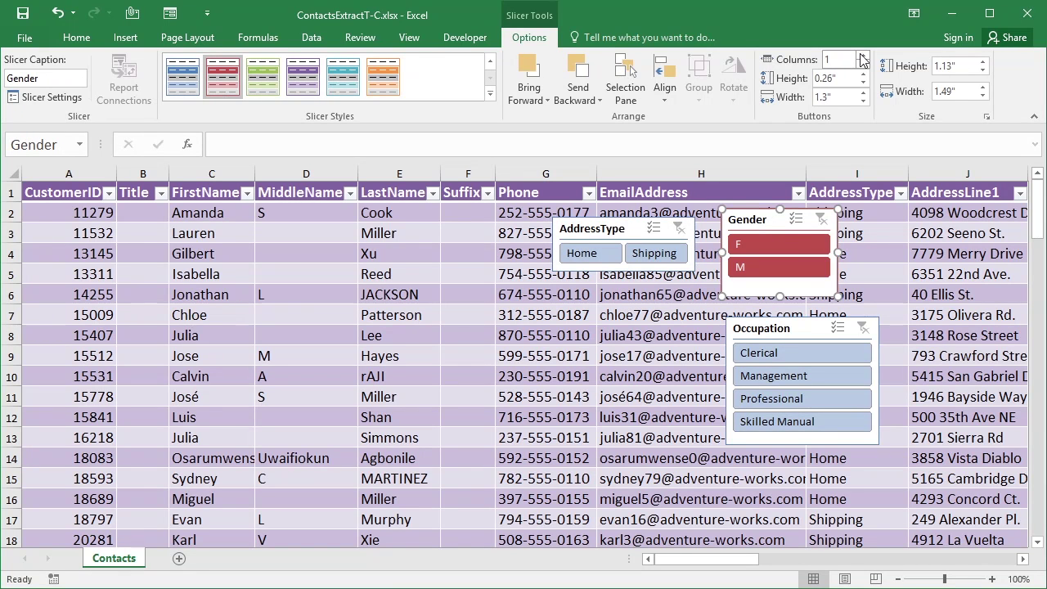
pyautogui.click(863, 54)
pyautogui.moveTo(784, 294); pyautogui.dragTo(780, 263)
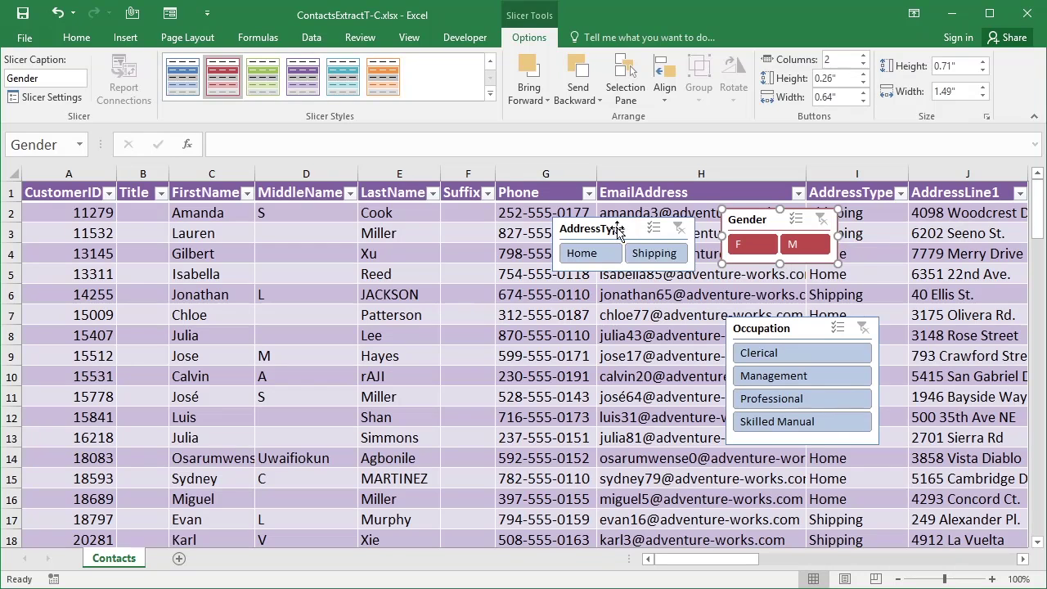
# Step: Stack the AddressType slicer directly below the Gender slicer and place the Occupation slicer beneath them
pyautogui.moveTo(618, 231); pyautogui.dragTo(786, 278)
pyautogui.moveTo(799, 327); pyautogui.dragTo(787, 340)
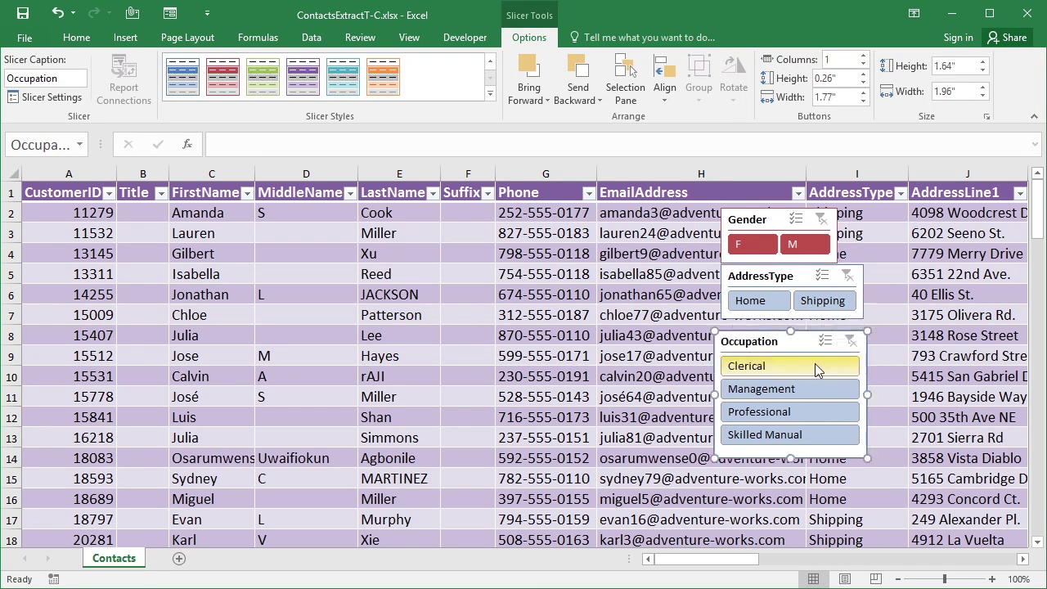